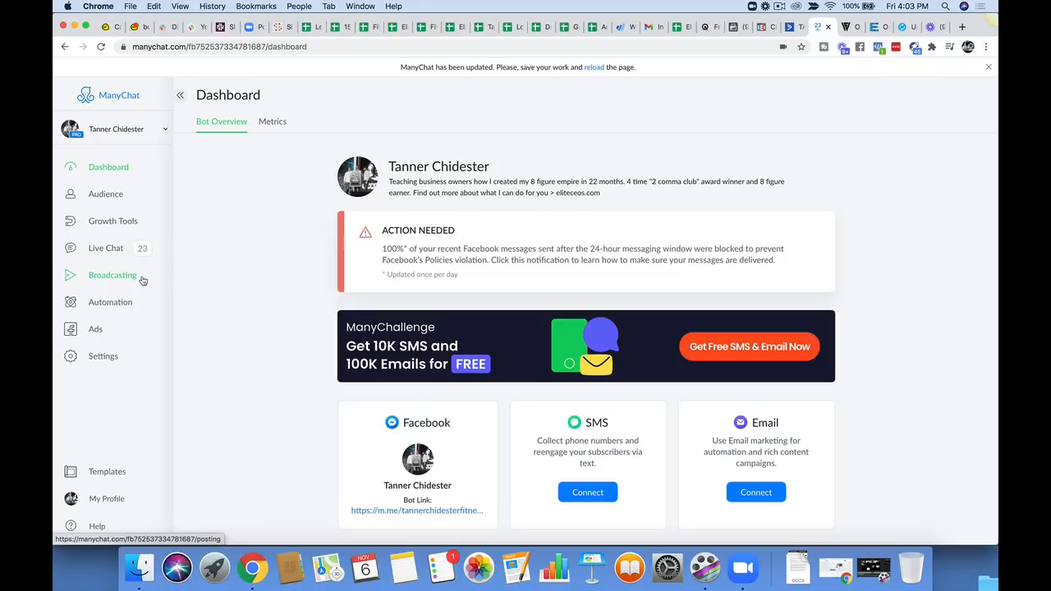
Examine the active subscribers chart and the subscriber statistics in the dashboard's bot overview.
scroll(228, 269, "down", 6)
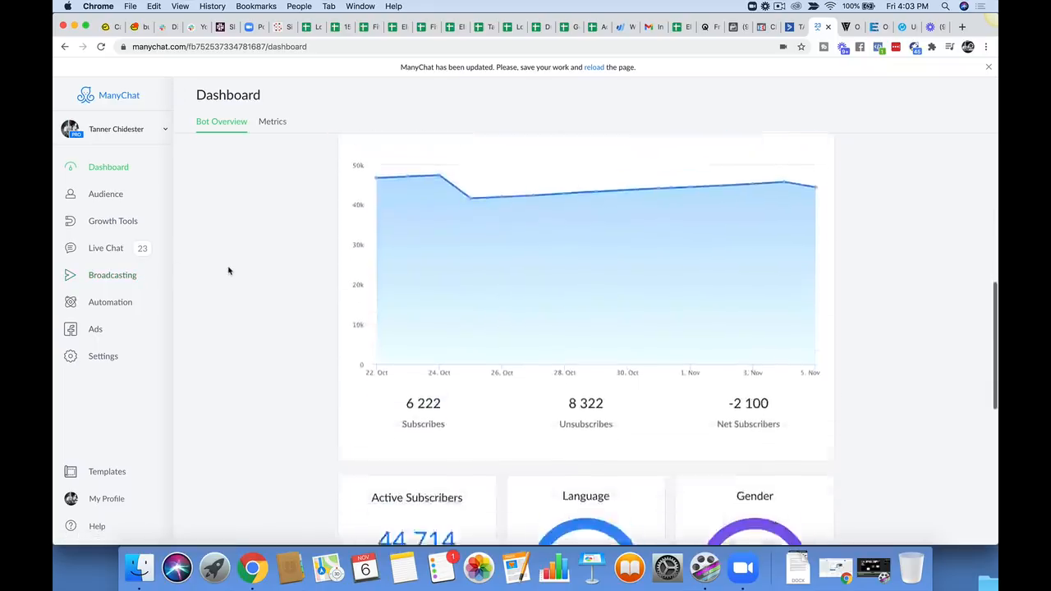
scroll(228, 271, "down", 3)
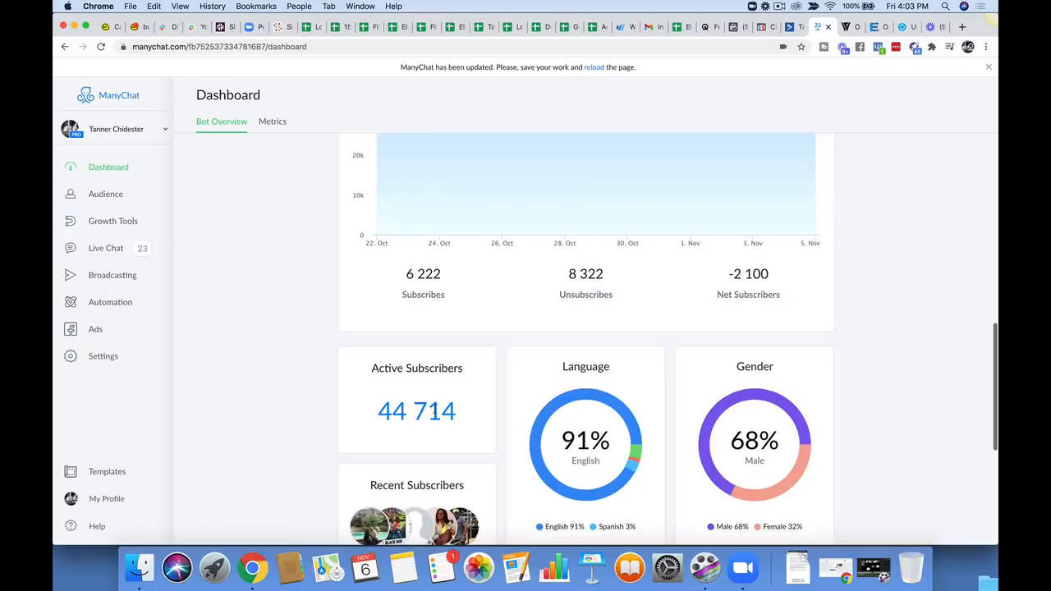
scroll(304, 343, "up", 8)
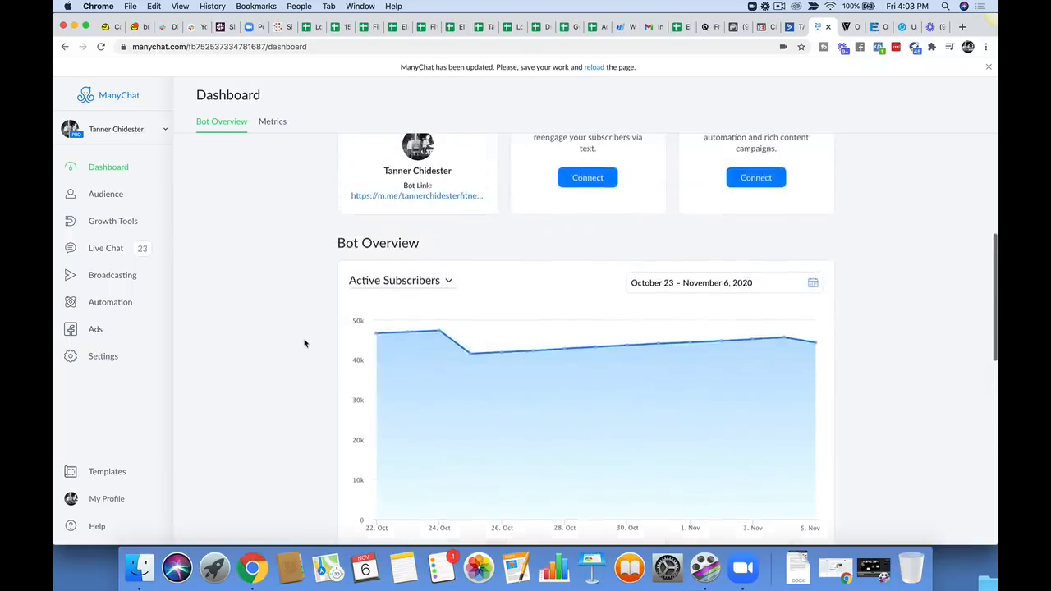
Open the audience list and remove both existing filter conditions, Last Seen and Last Interaction.
left_click(120, 202)
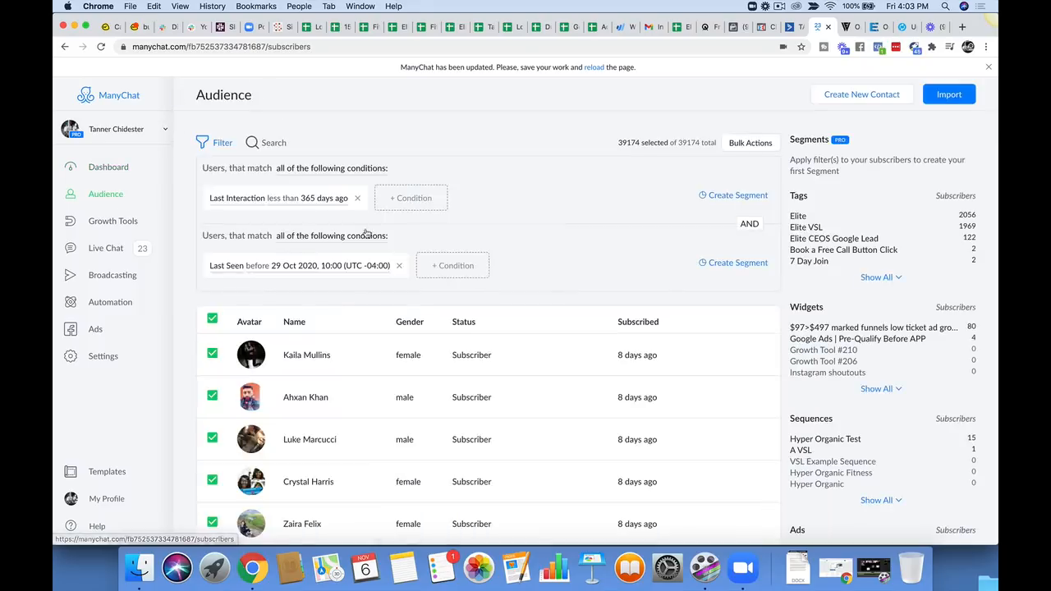
left_click(398, 265)
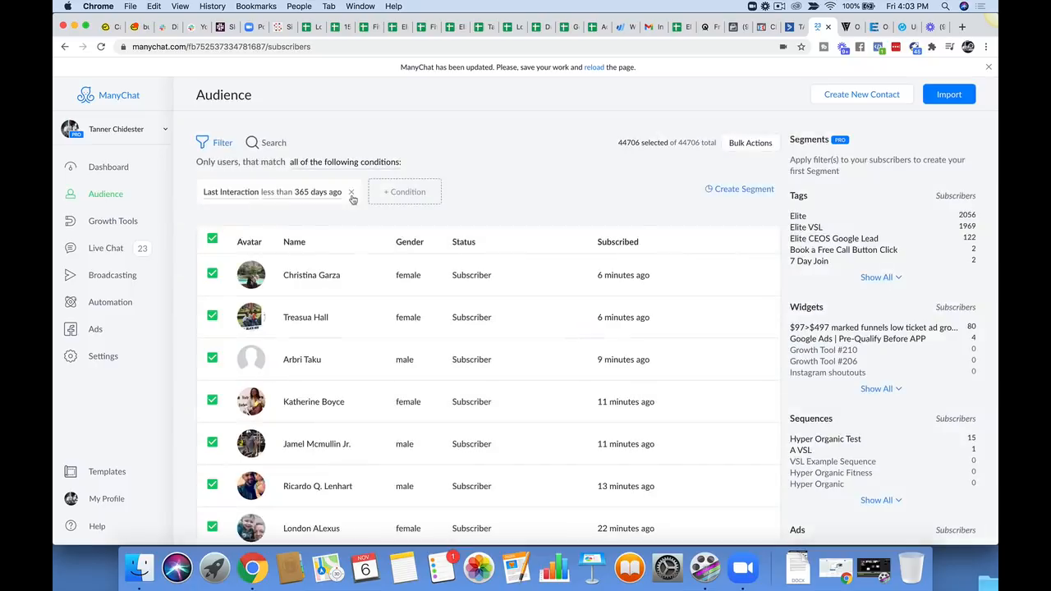
left_click(351, 194)
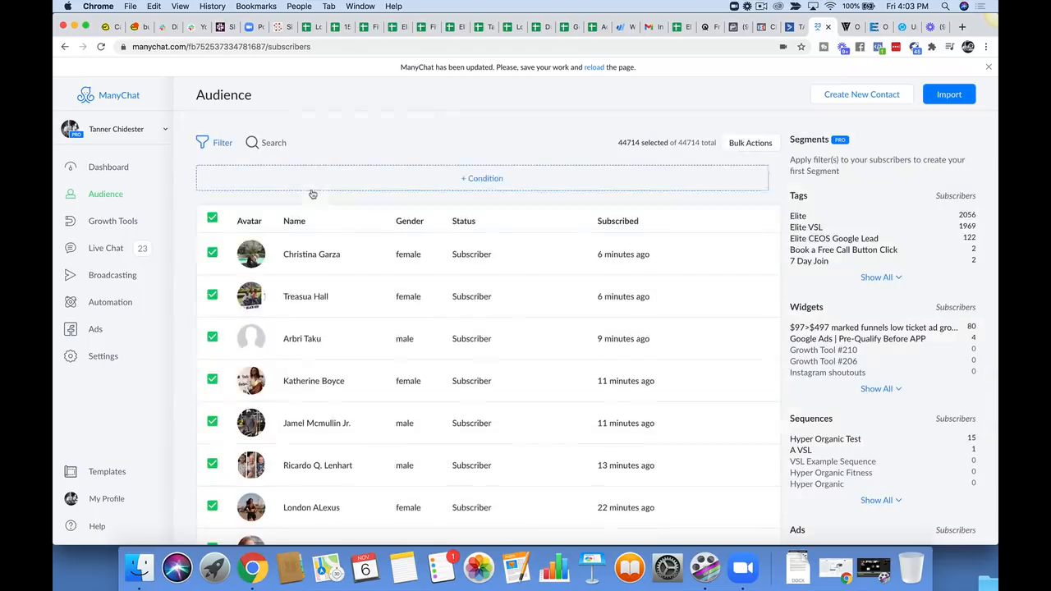
Add a Last Seen condition to the audience filter.
left_click(310, 177)
scroll(281, 328, "down", 5)
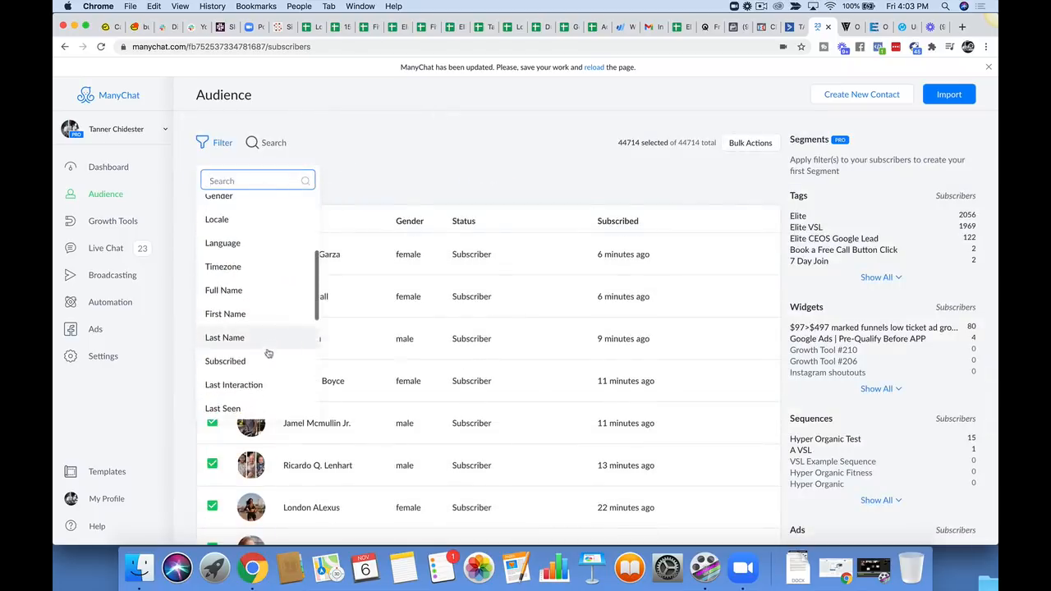
left_click(250, 410)
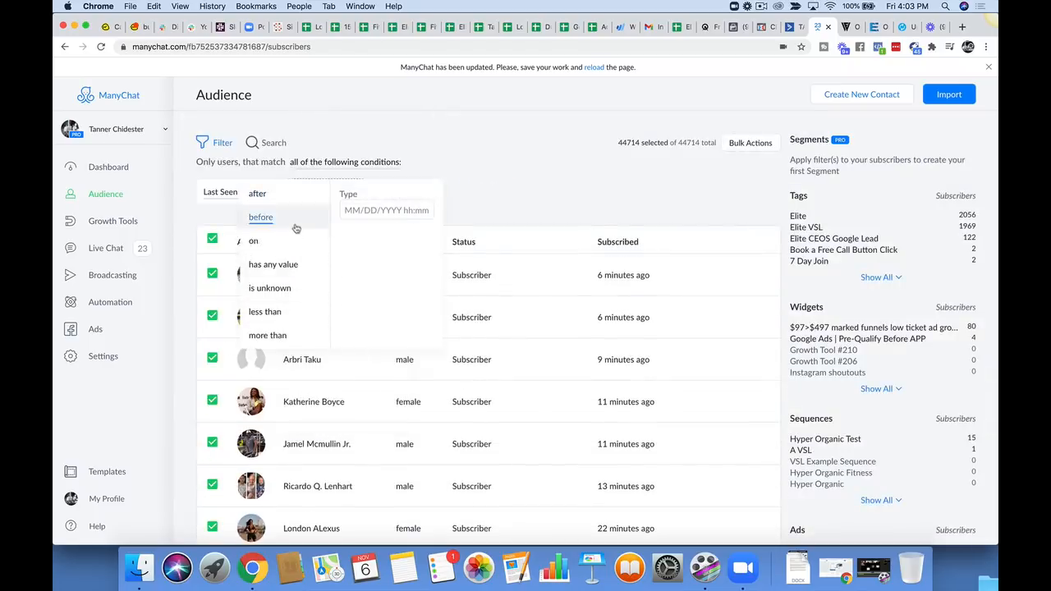
Set the Last Seen condition to before 05/06/2020 09:00 and apply it to the audience list.
left_click(375, 211)
left_click(353, 238)
left_click(353, 238)
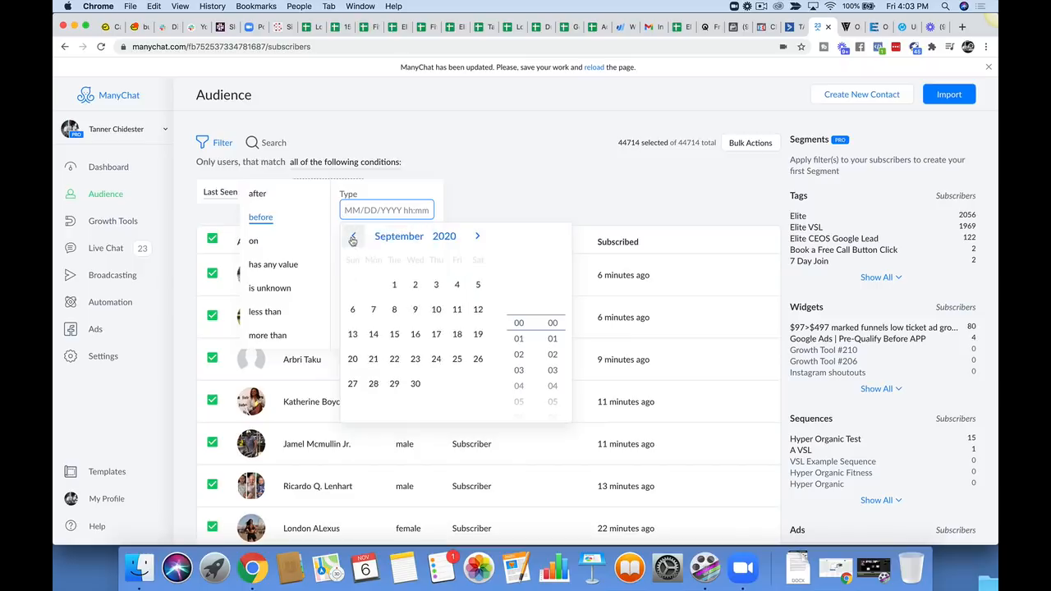
left_click(353, 238)
left_click(353, 238)
left_click(353, 238)
left_click(353, 238)
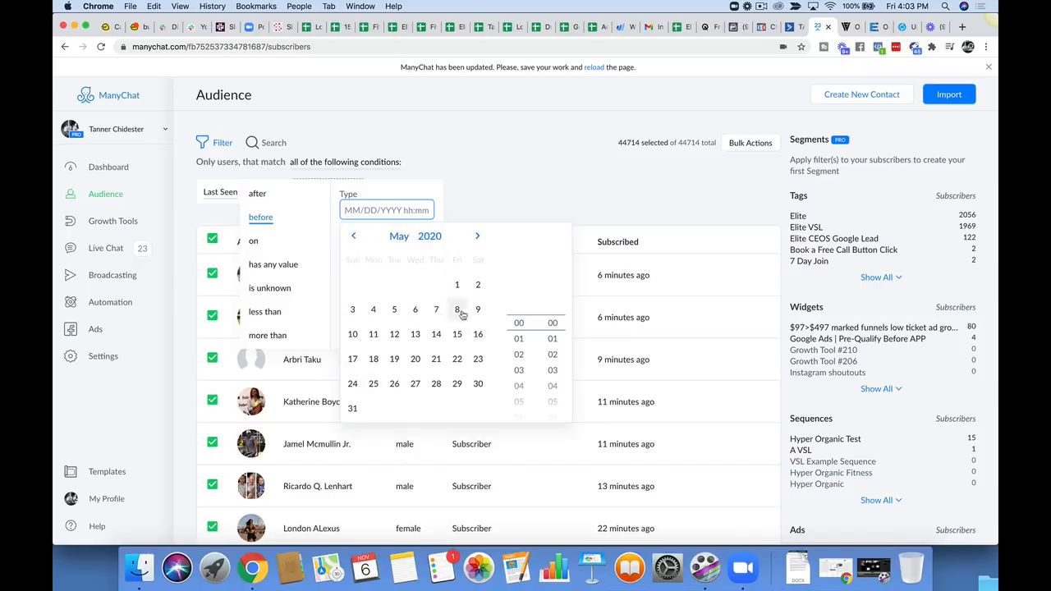
left_click(415, 311)
scroll(526, 361, "down", 3)
left_click(519, 370)
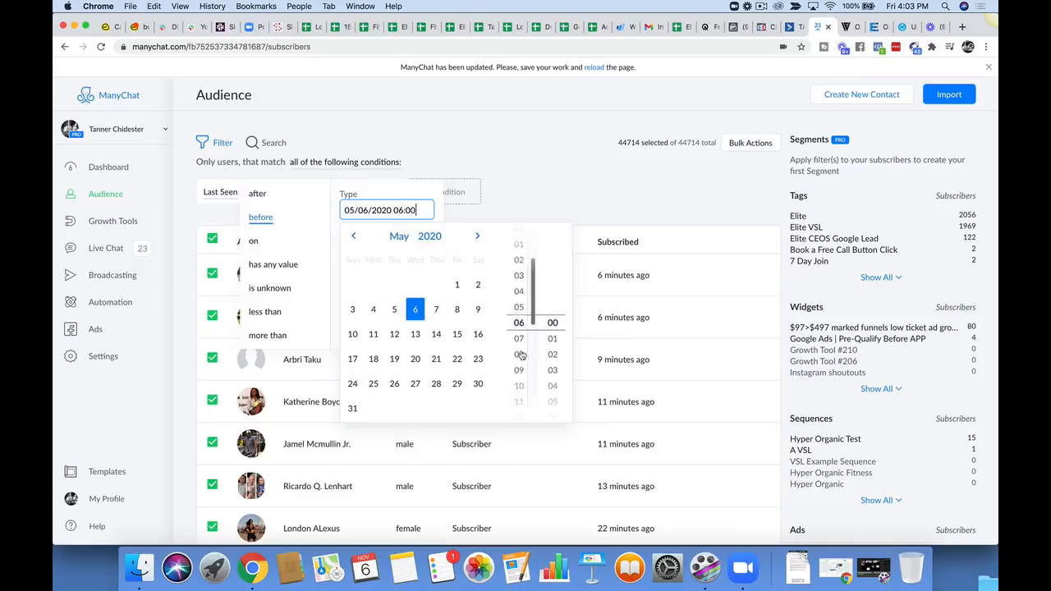
left_click(519, 369)
left_click(549, 220)
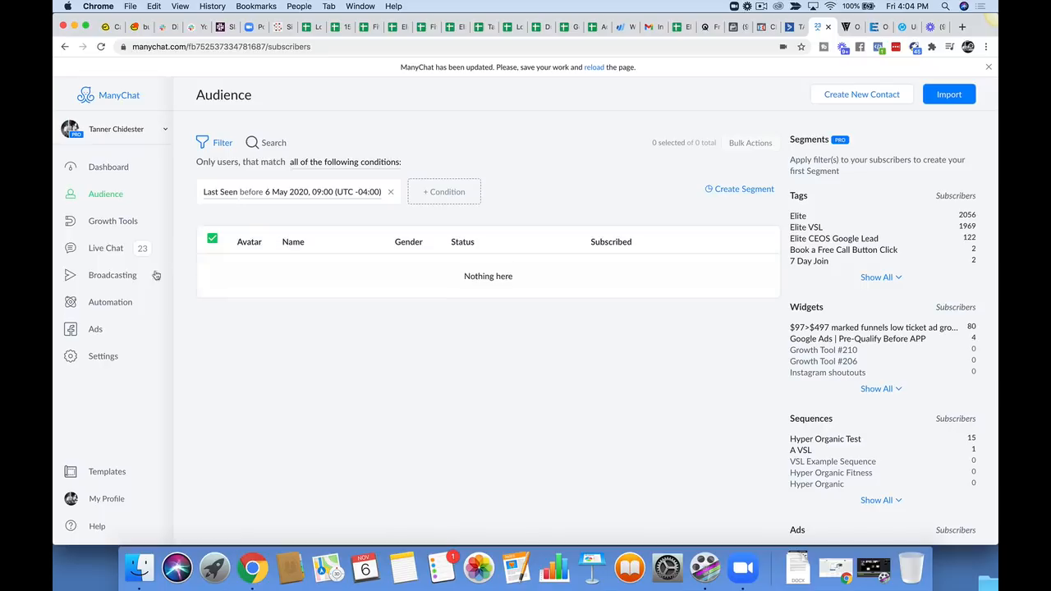
Create a new broadcast that starts with Messenger.
left_click(112, 274)
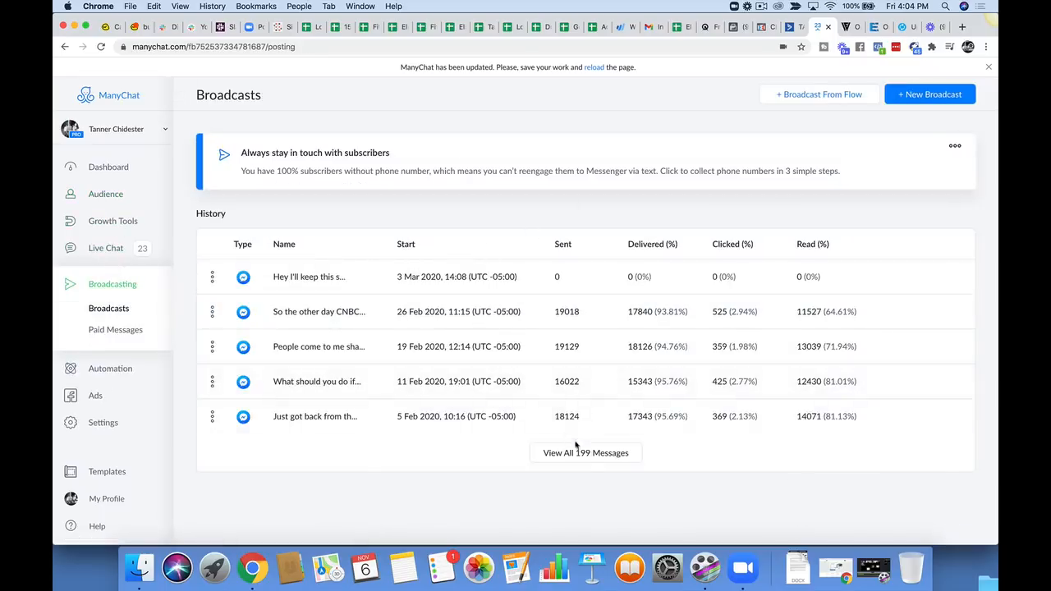
left_click(918, 101)
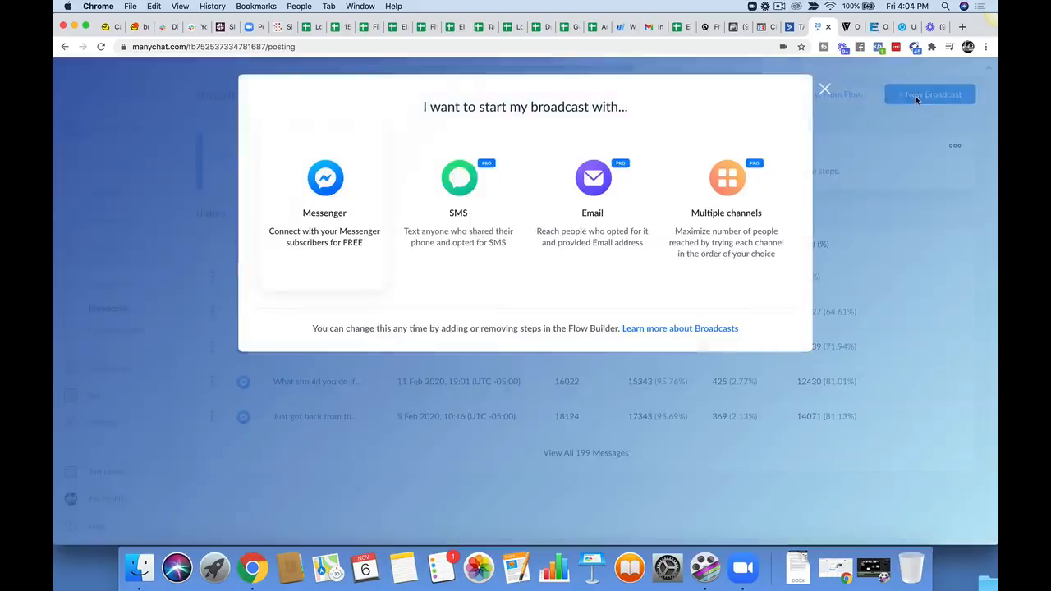
left_click(369, 205)
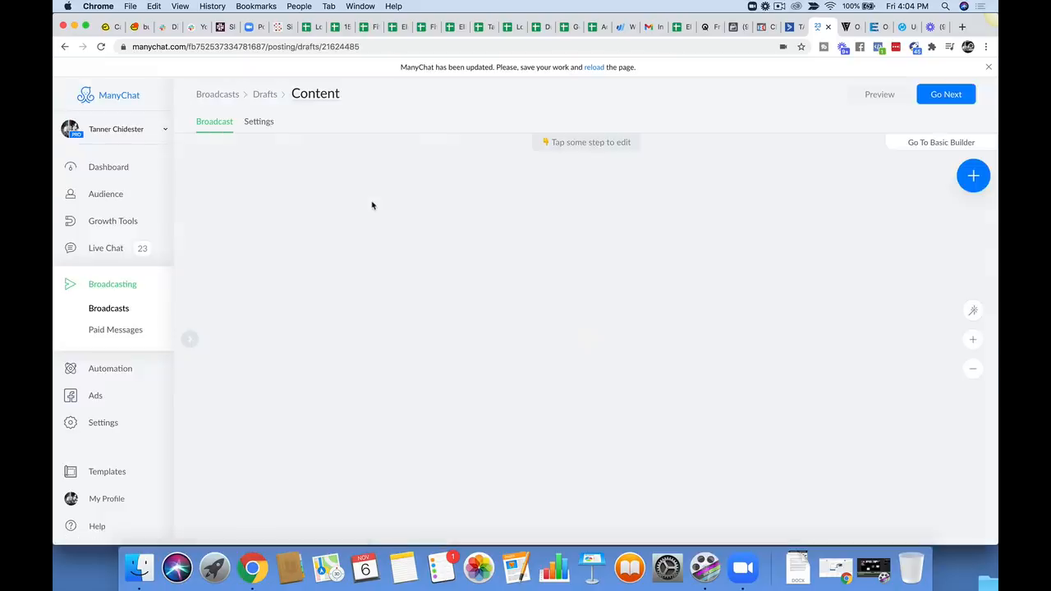
Examine the broadcast draft's settings for content type, targeting and scheduling.
left_click(269, 122)
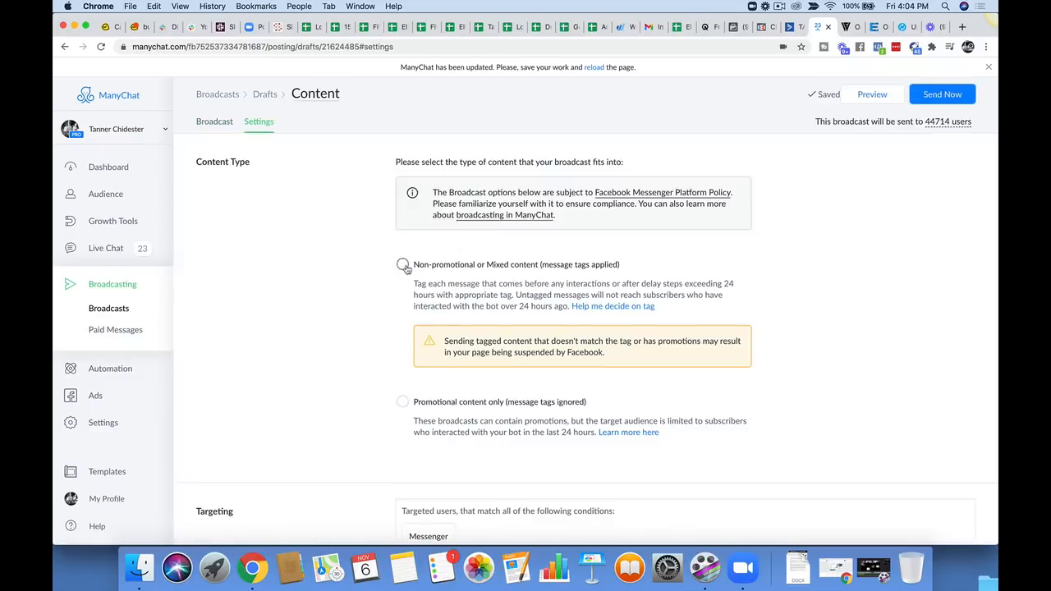
scroll(403, 266, "down", 2)
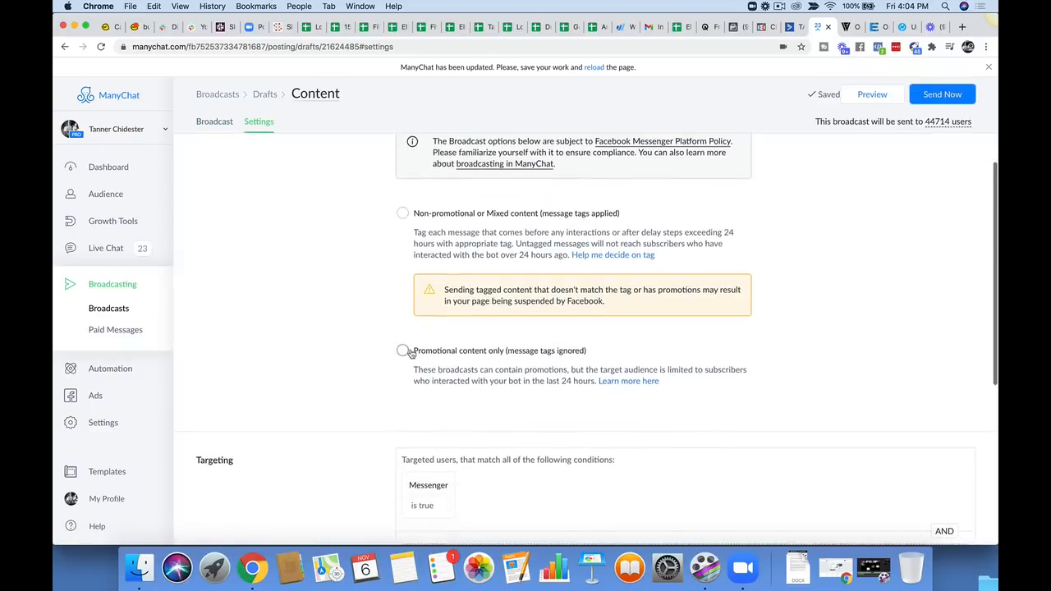
scroll(403, 351, "up", 2)
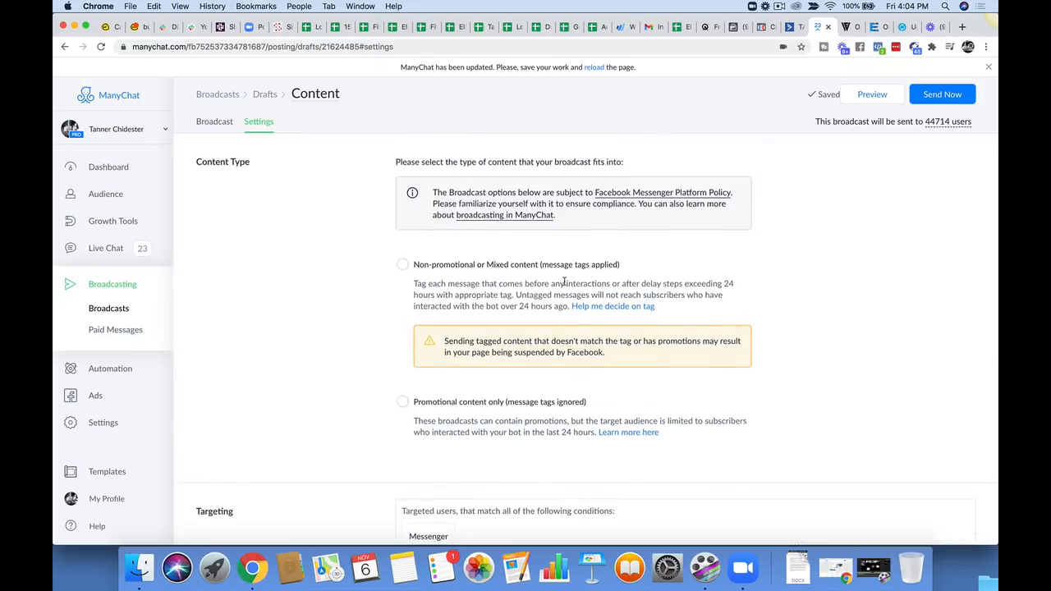
scroll(563, 282, "down", 1)
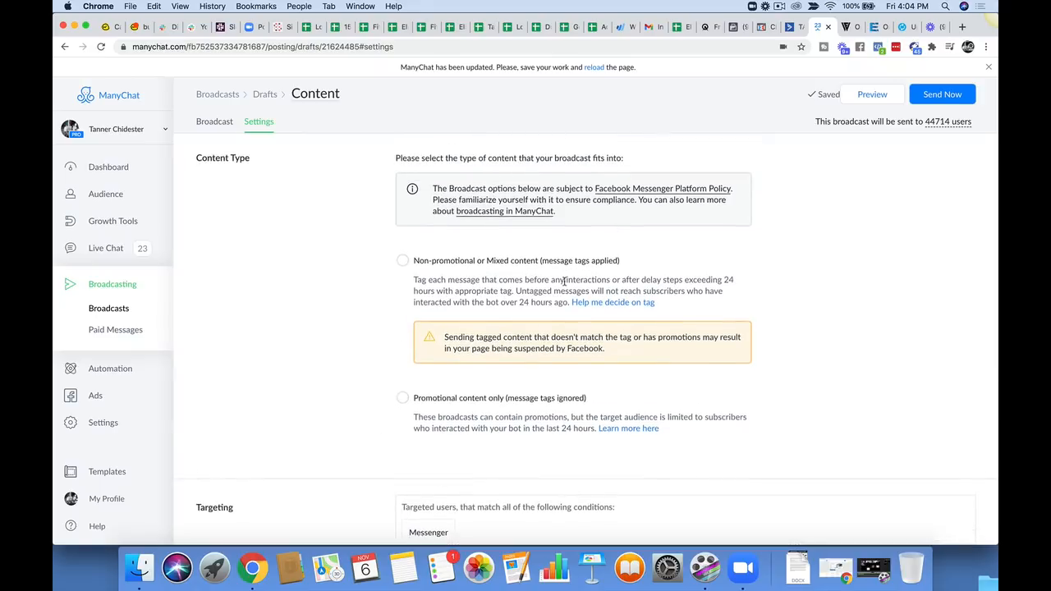
scroll(563, 282, "down", 8)
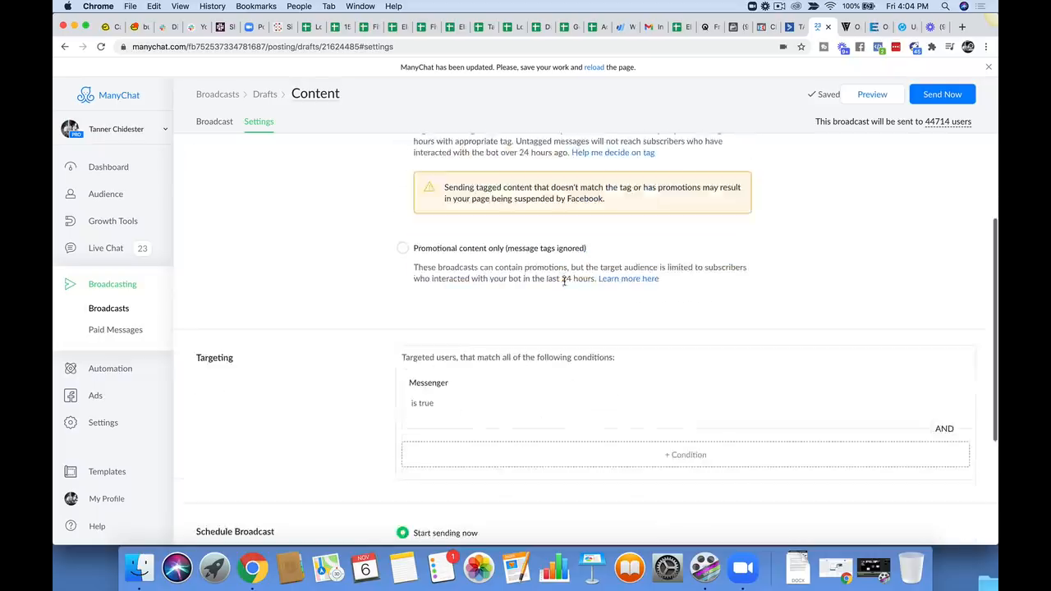
scroll(563, 285, "up", 8)
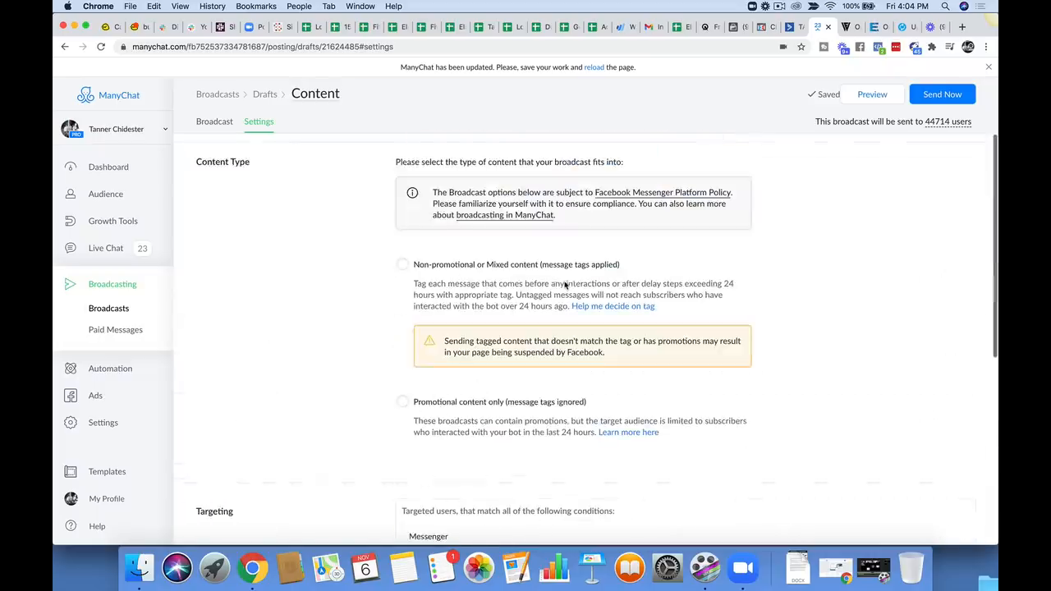
Delete the 11/6/20 draft from the paid messages list and dismiss the notification.
left_click(119, 333)
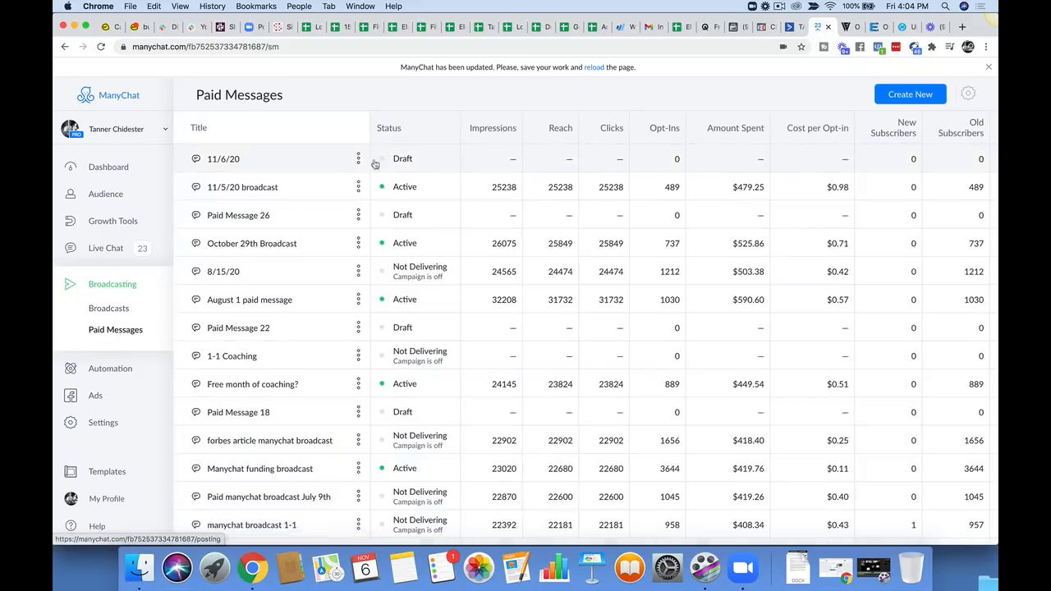
left_click(358, 160)
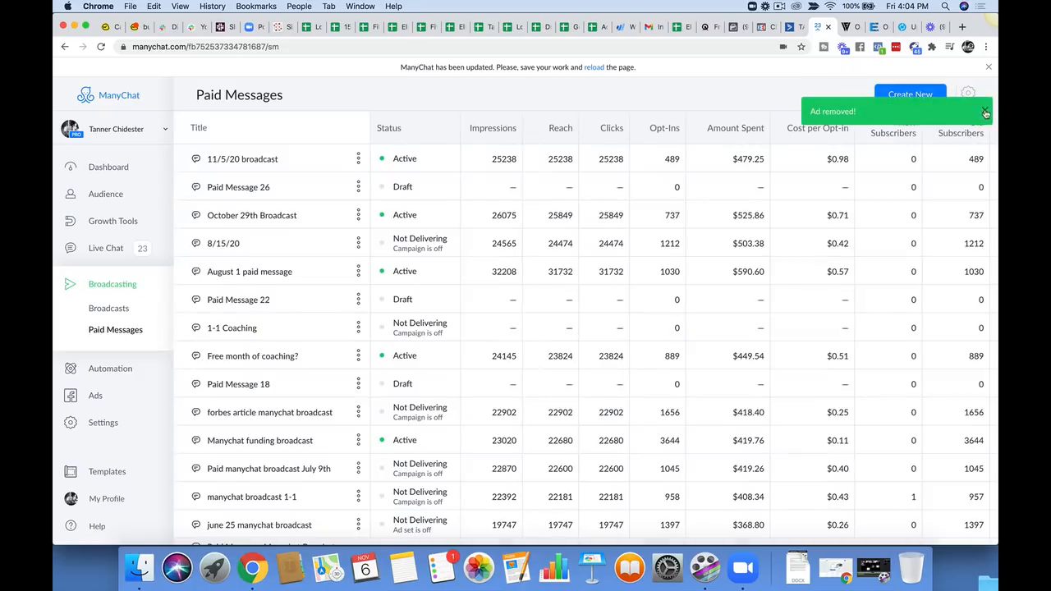
left_click(986, 113)
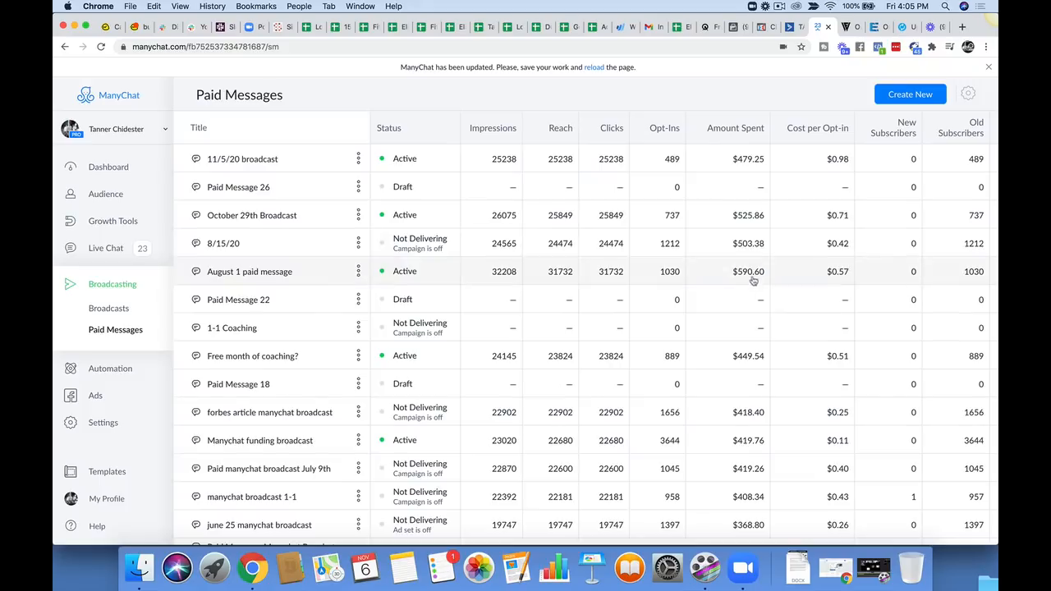
scroll(747, 329, "down", 2)
scroll(743, 361, "up", 2)
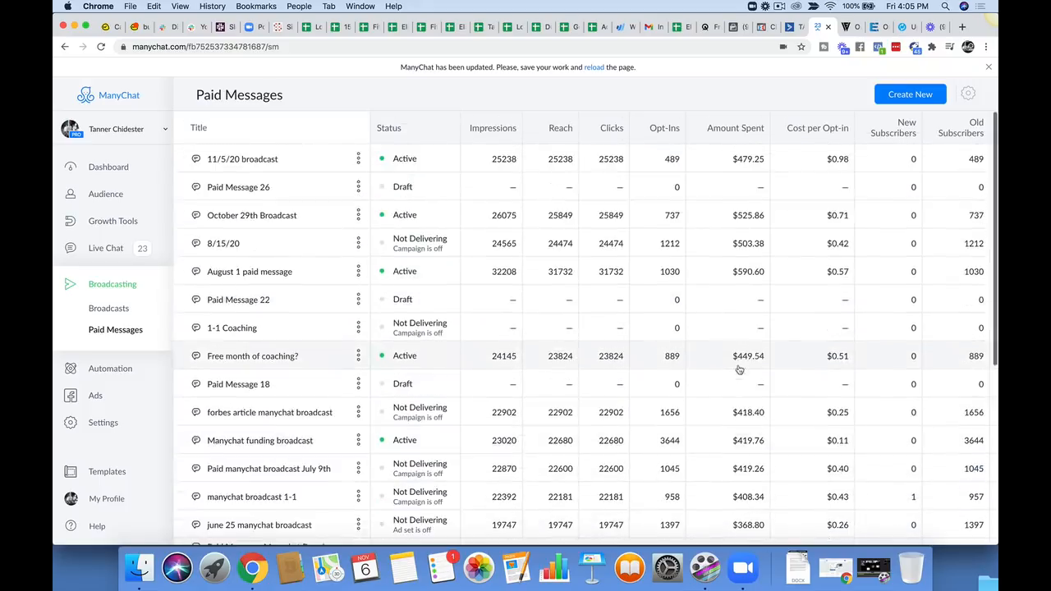
left_click(898, 96)
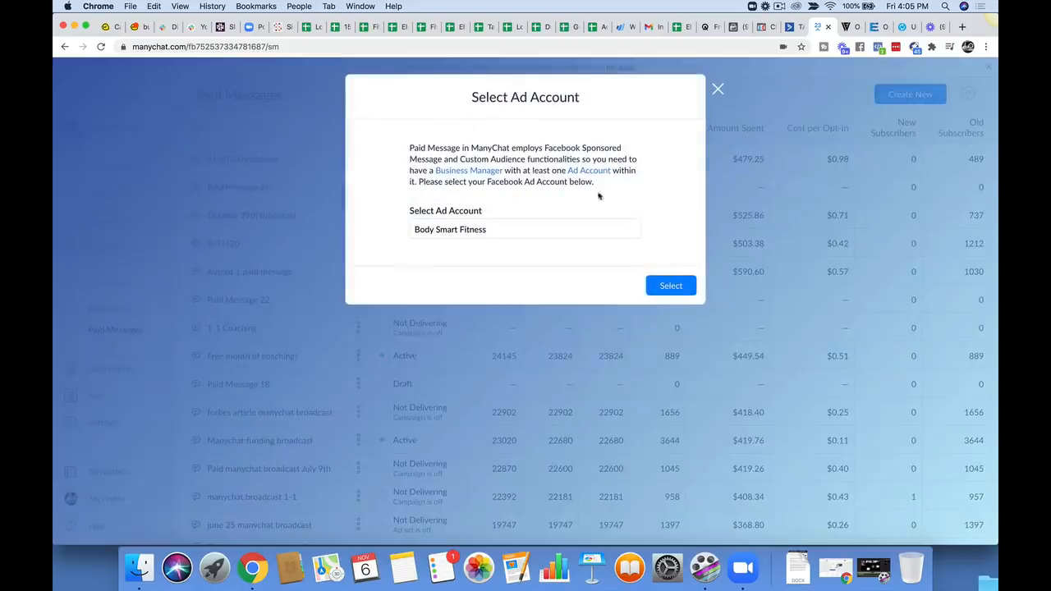
left_click(539, 229)
left_click(716, 90)
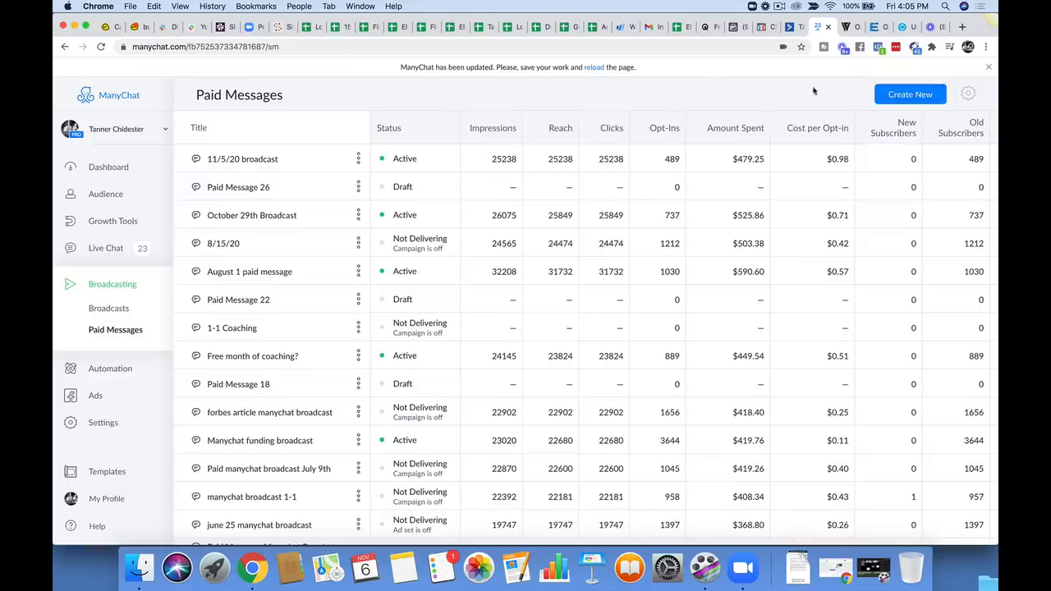
Create a new paid message using the active Online CEO's ad account.
left_click(907, 96)
left_click(517, 232)
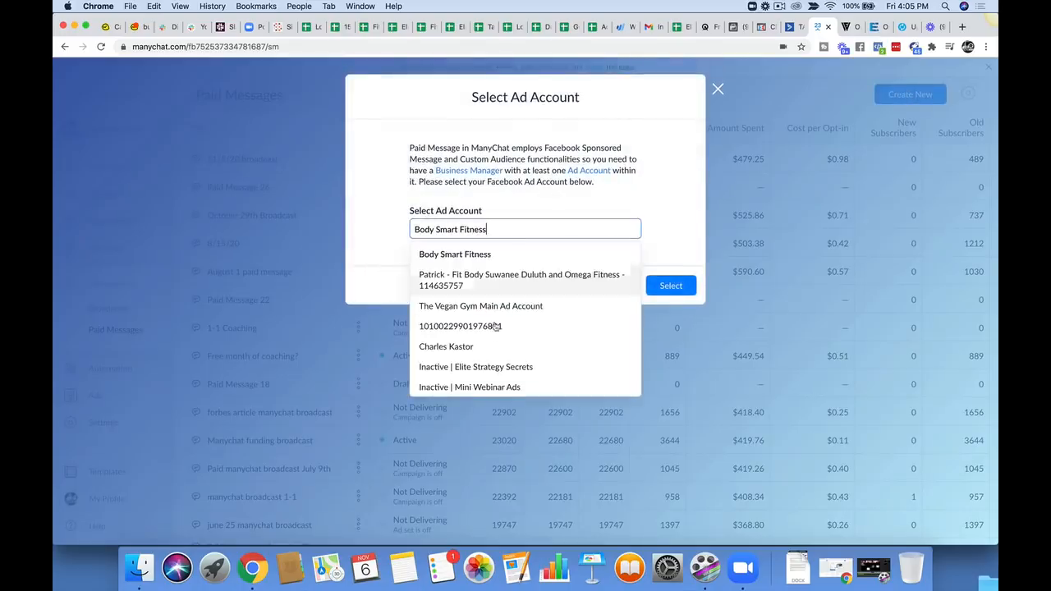
scroll(496, 333, "down", 5)
scroll(495, 332, "down", 5)
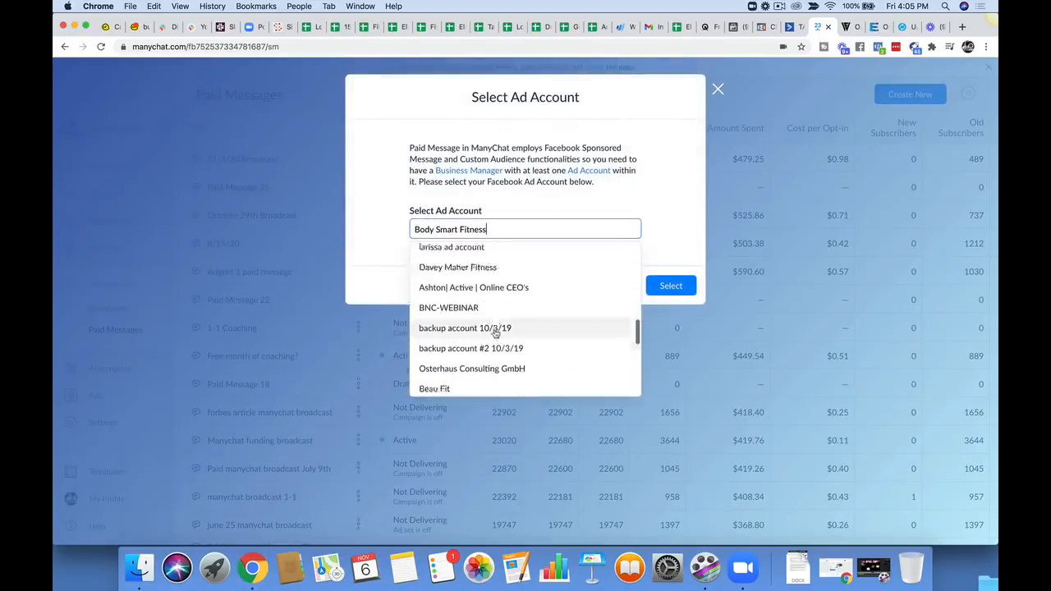
scroll(495, 332, "up", 3)
scroll(495, 334, "up", 3)
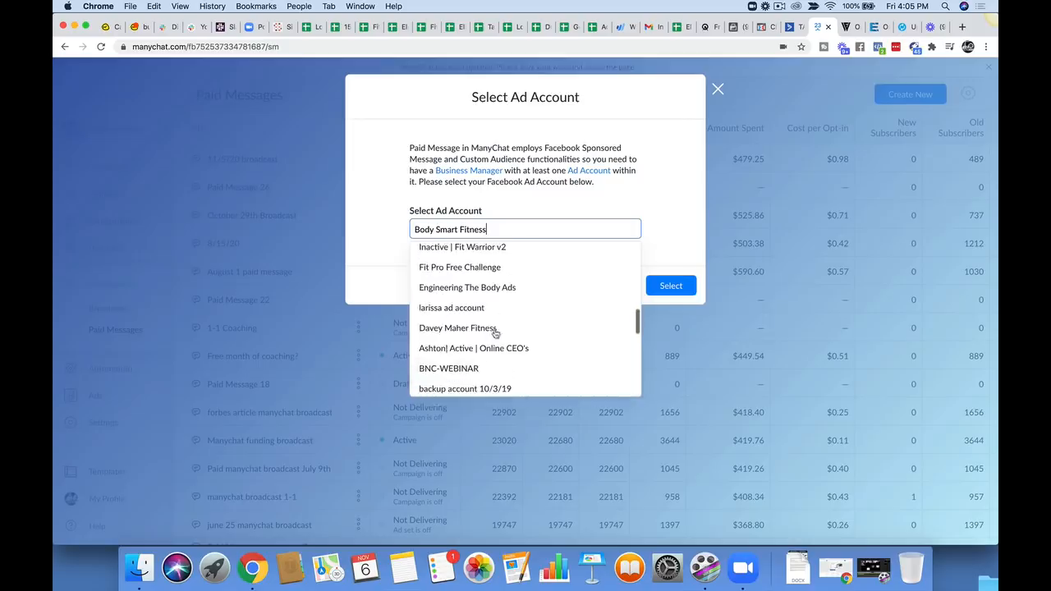
left_click(490, 343)
left_click(669, 285)
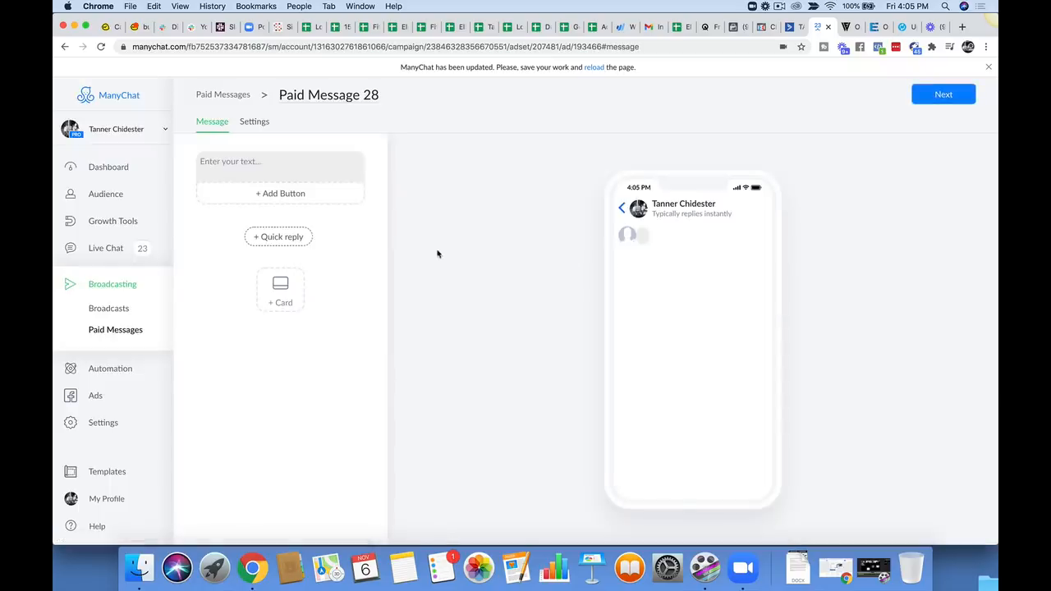
Enter the paid message text "have you been struggling to get leads in your business".
left_click(285, 159)
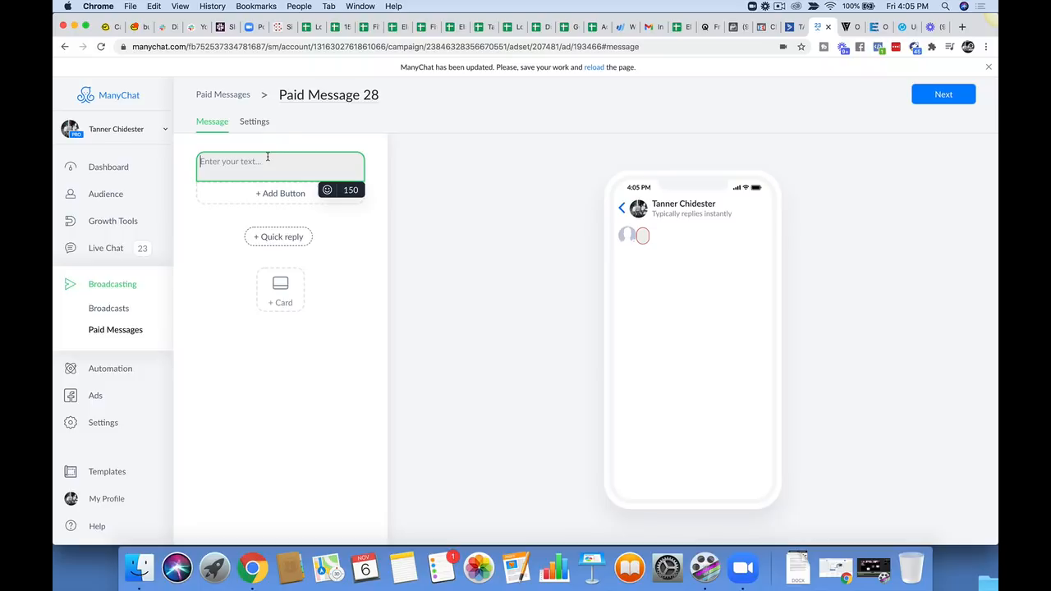
type("have you been strug")
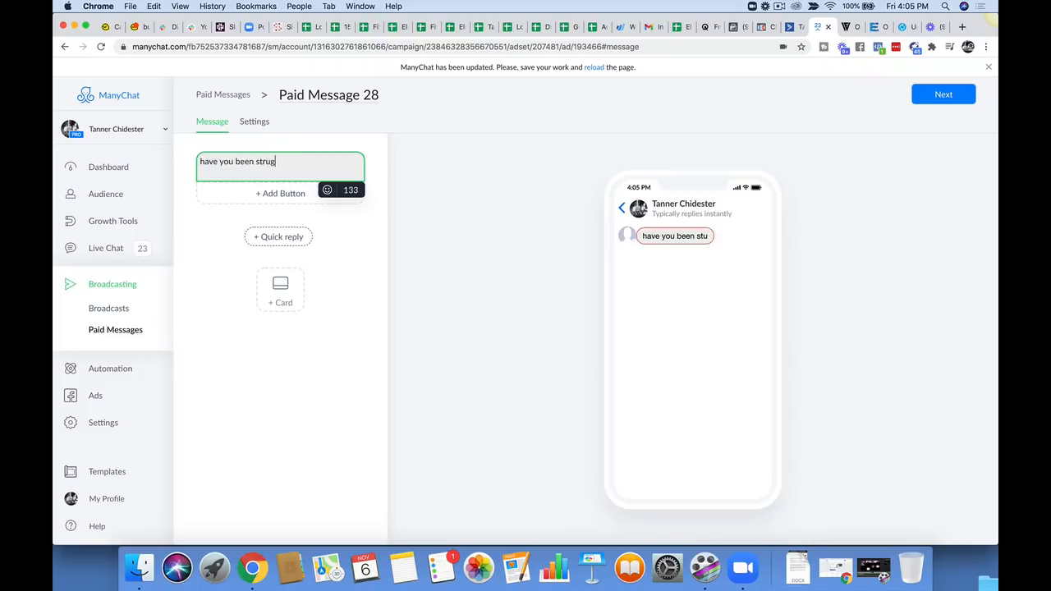
type("gling to get lead")
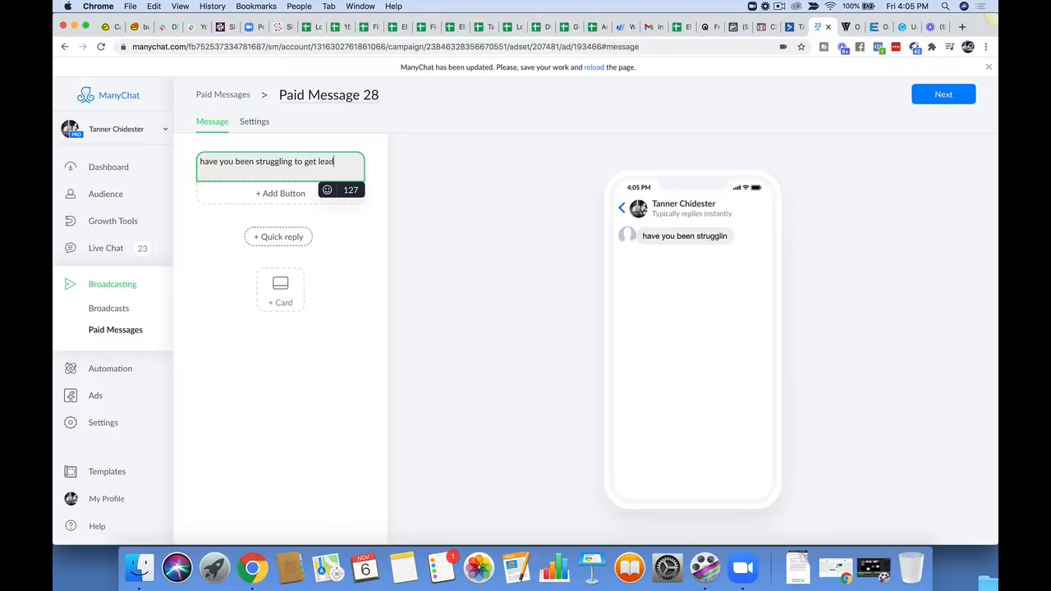
type("s in your business")
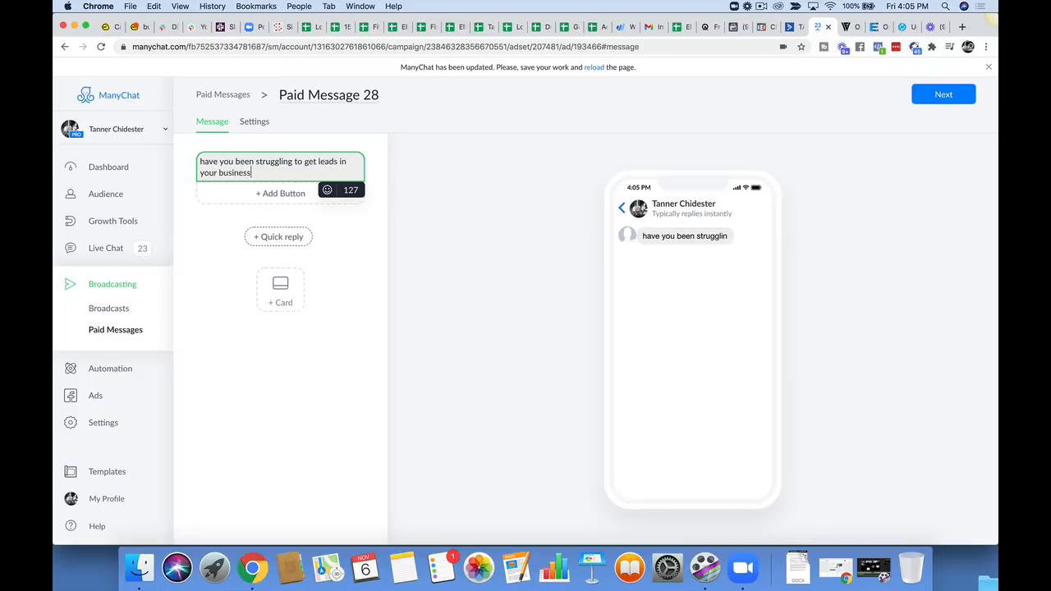
Finish the message's opening question with a question mark and add "Watch the video below" as a separate paragraph.
type("?")
key("Return")
key("Return")
type("Wa")
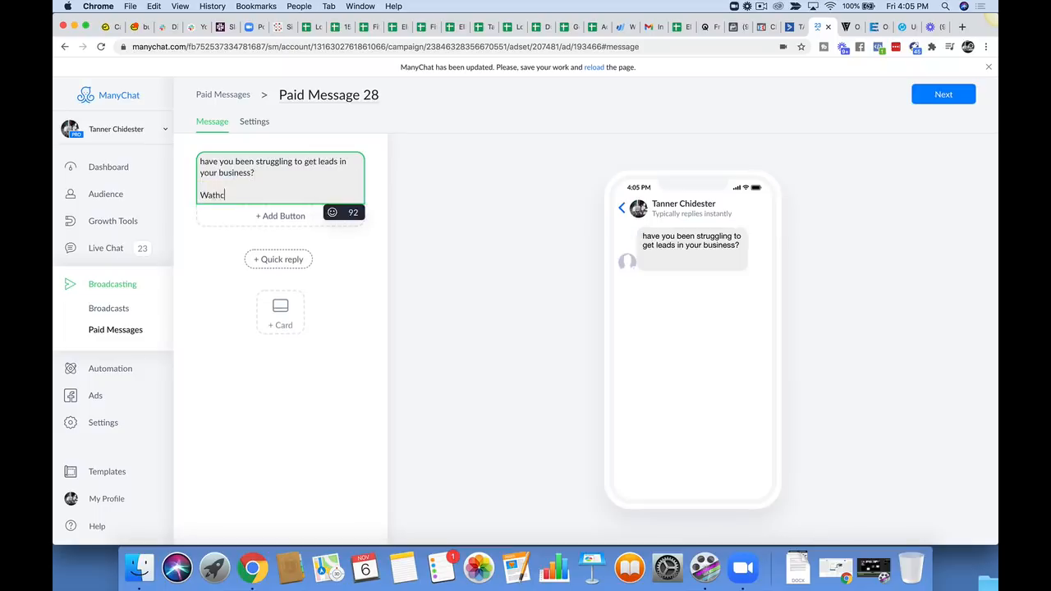
type("thc")
key("BackSpace")
type("video below")
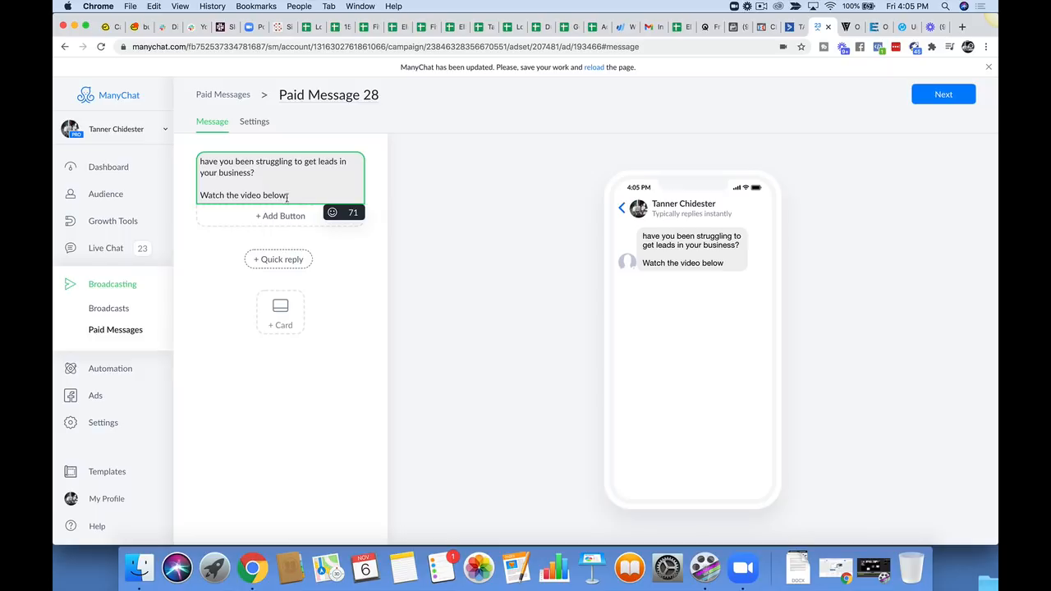
Add a button titled "click here" beneath the message text.
left_click(283, 216)
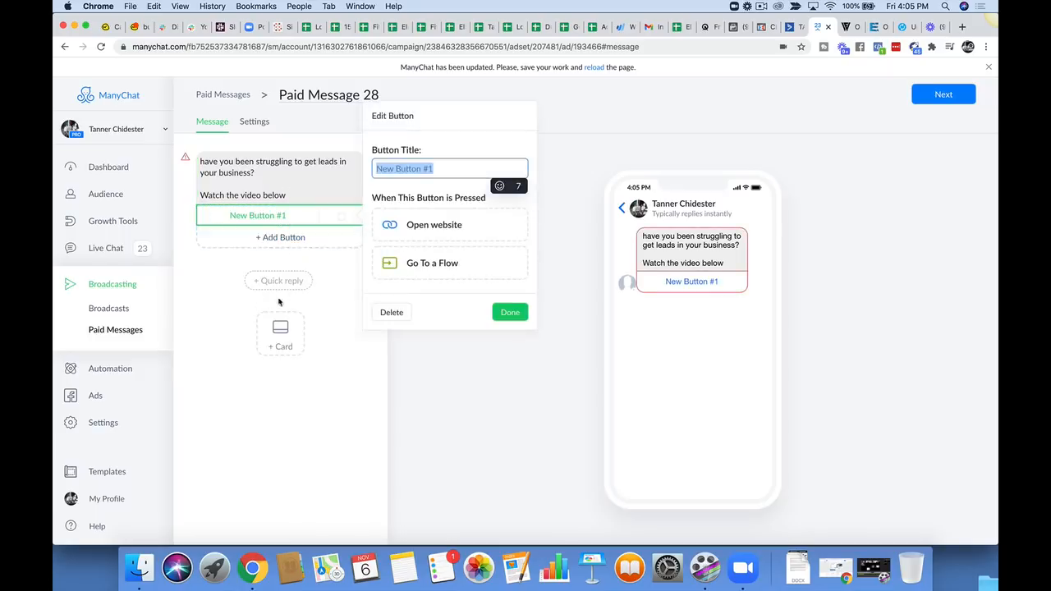
left_click(446, 171)
key("super+a")
key("BackSpace")
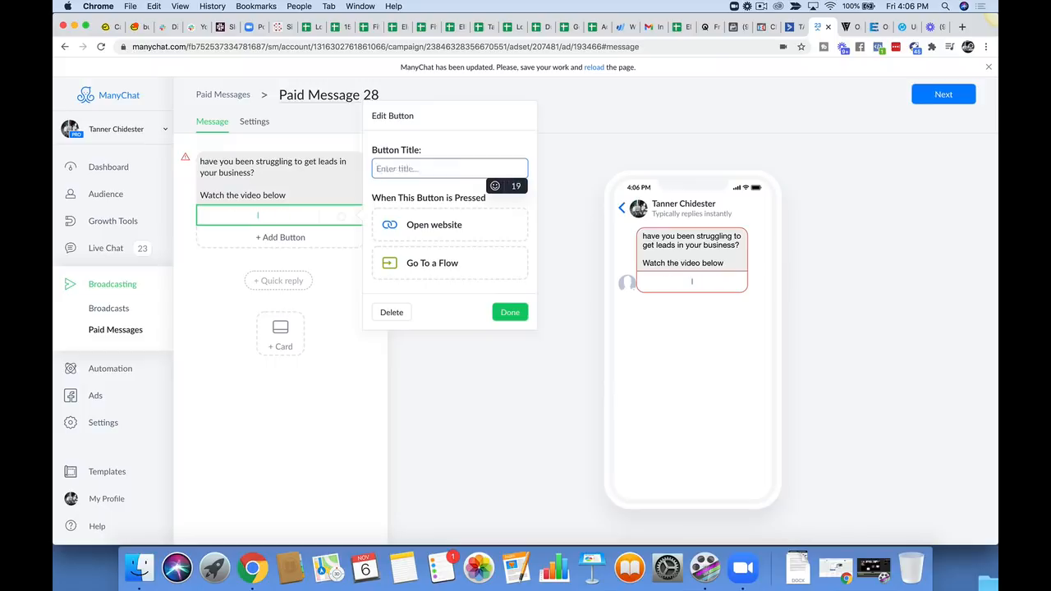
type("click here")
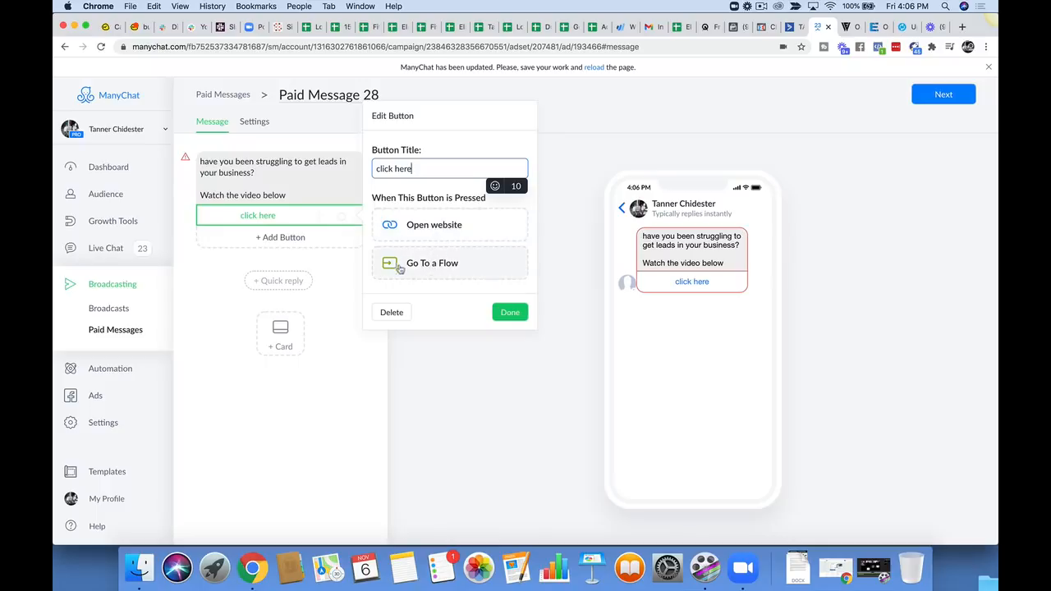
left_click(304, 185)
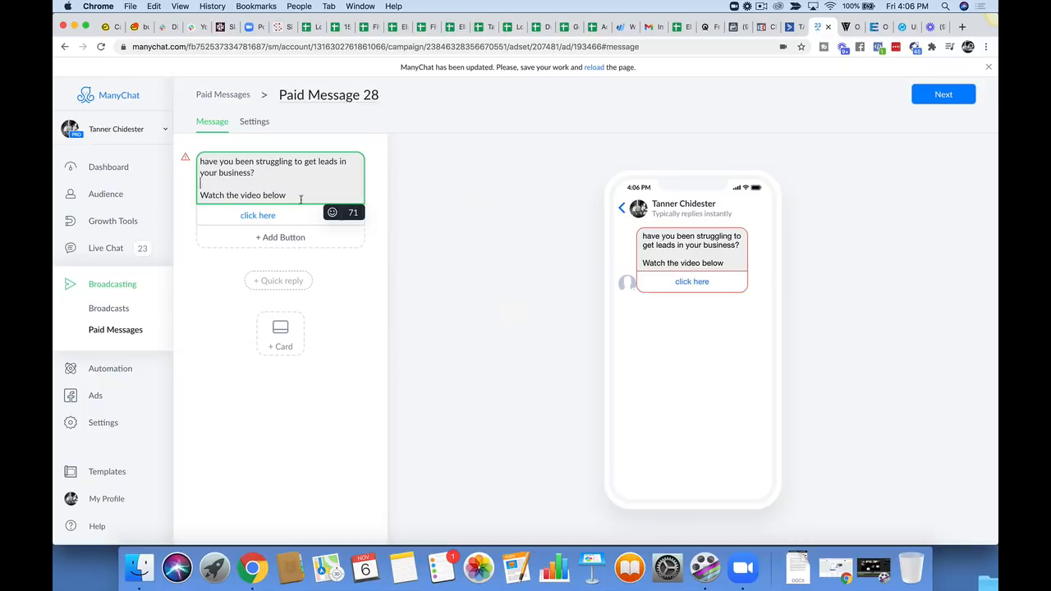
left_click_drag(286, 195, 207, 164)
left_click(295, 197)
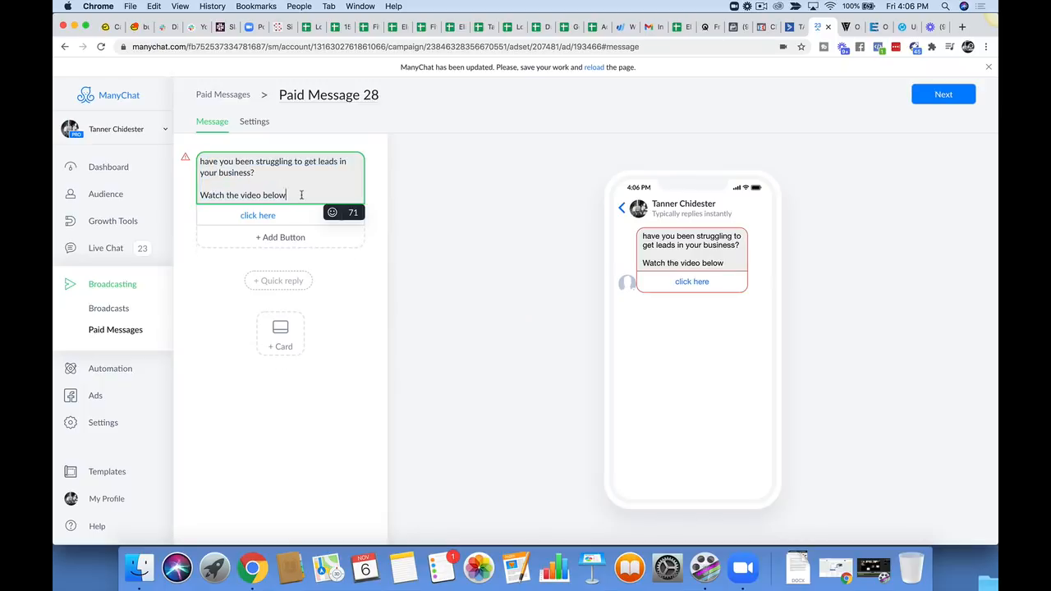
key("Return")
key("Return")
type("lasdjfldjsfljdslfj")
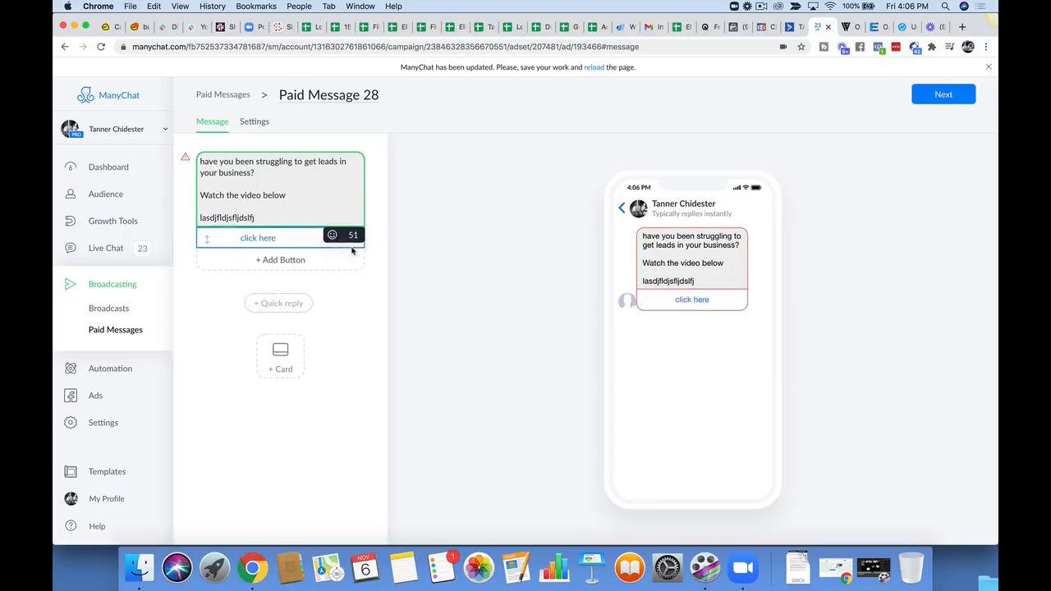
left_click_drag(255, 217, 197, 220)
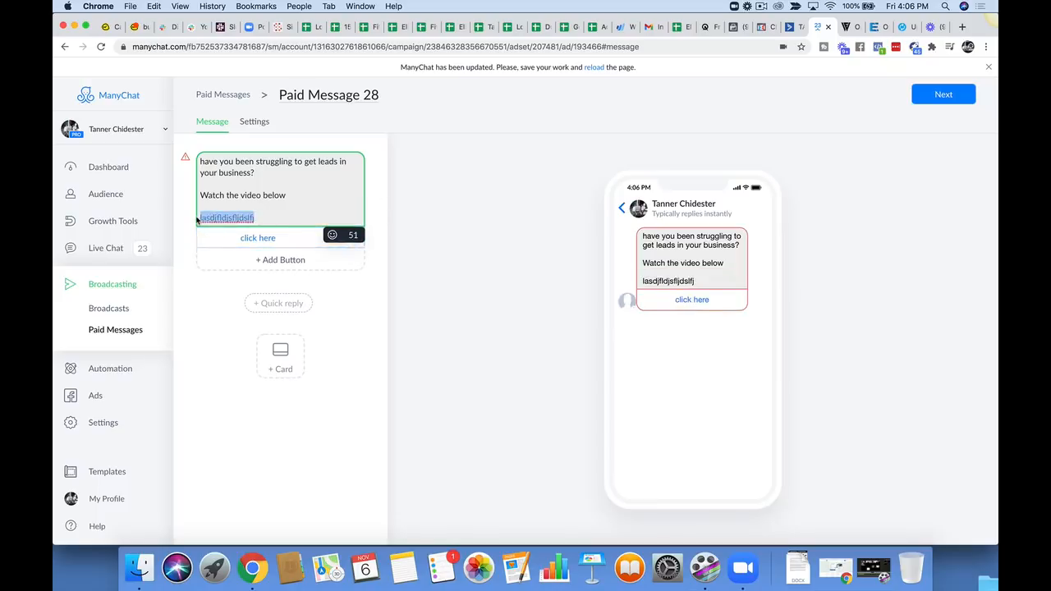
key("BackSpace")
key("BackSpace")
key("BackSpace")
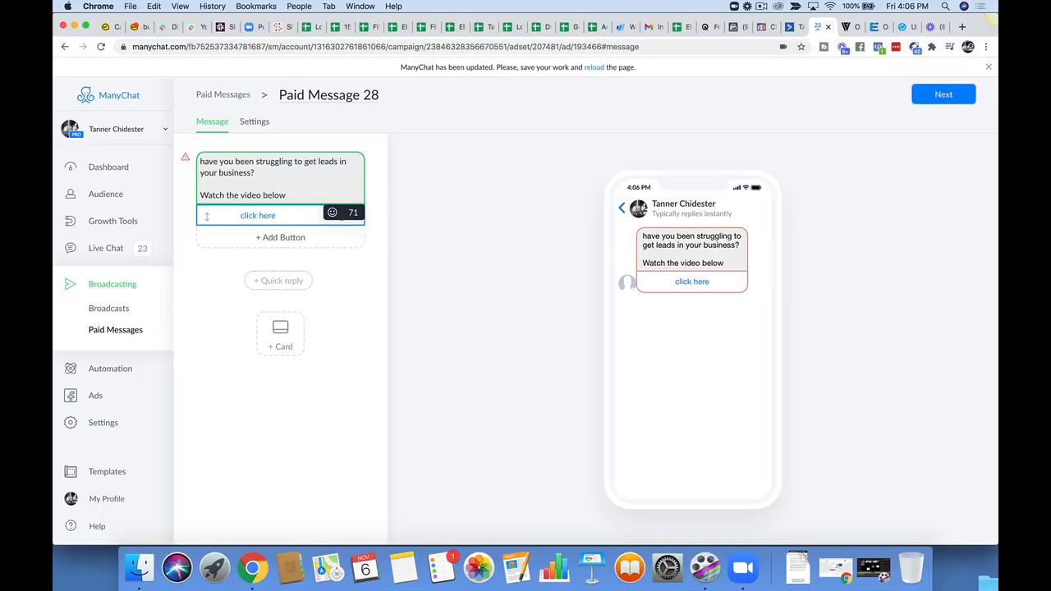
Rename the paid message as 11/6/20.
left_click(320, 94)
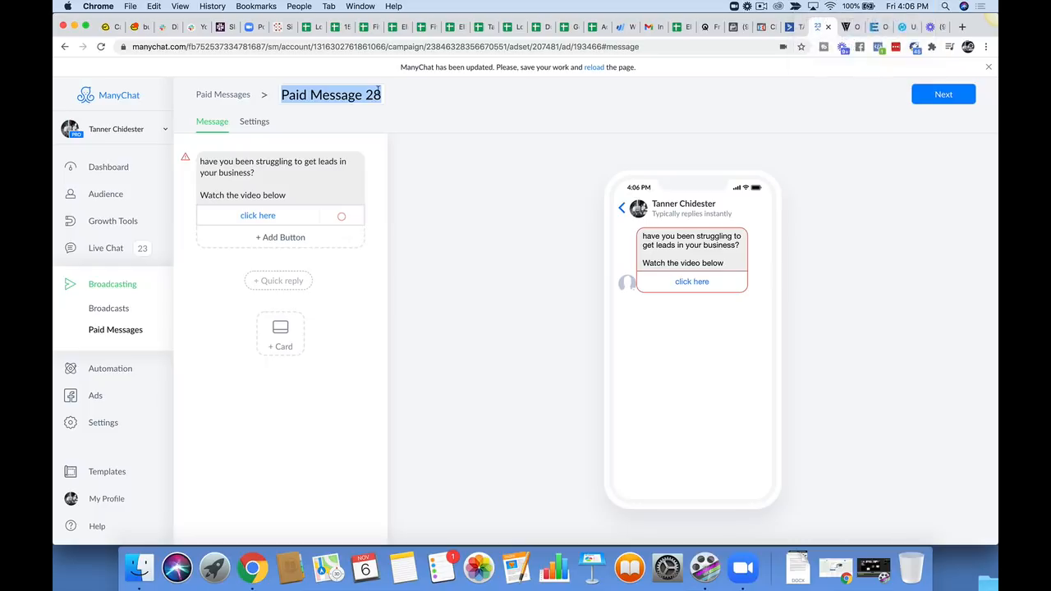
type("11/6/20")
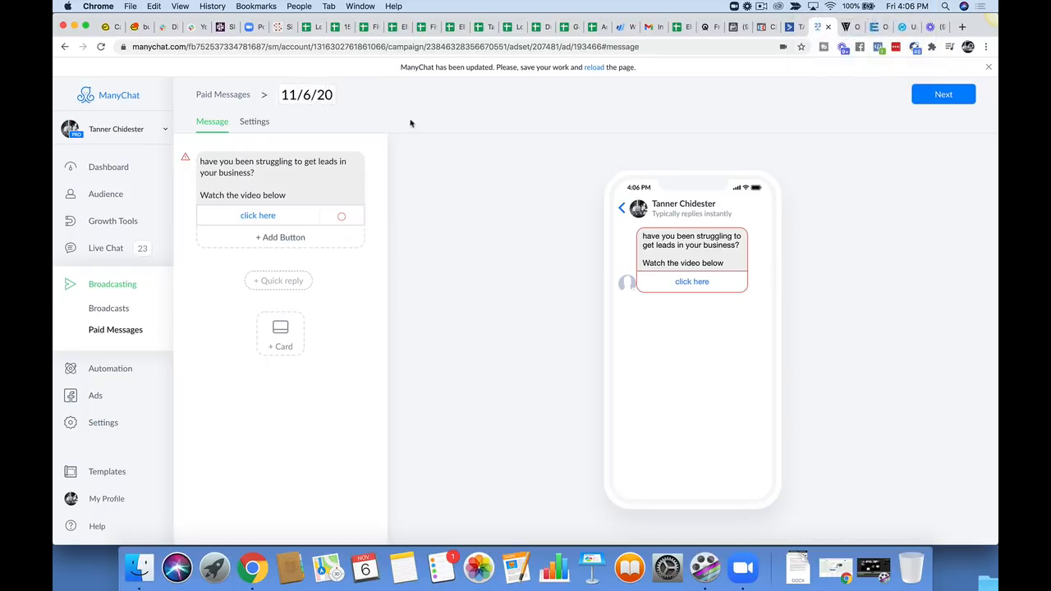
left_click(410, 123)
Make the "click here" button go to the existing flow "follow up flow to calls broadcast".
left_click(259, 215)
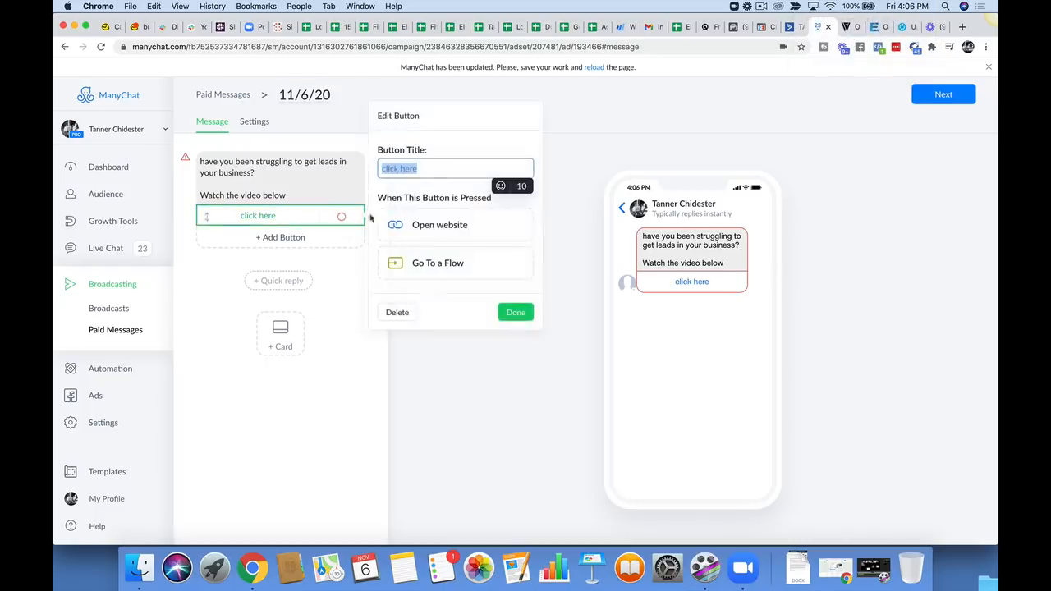
left_click(441, 264)
left_click(428, 253)
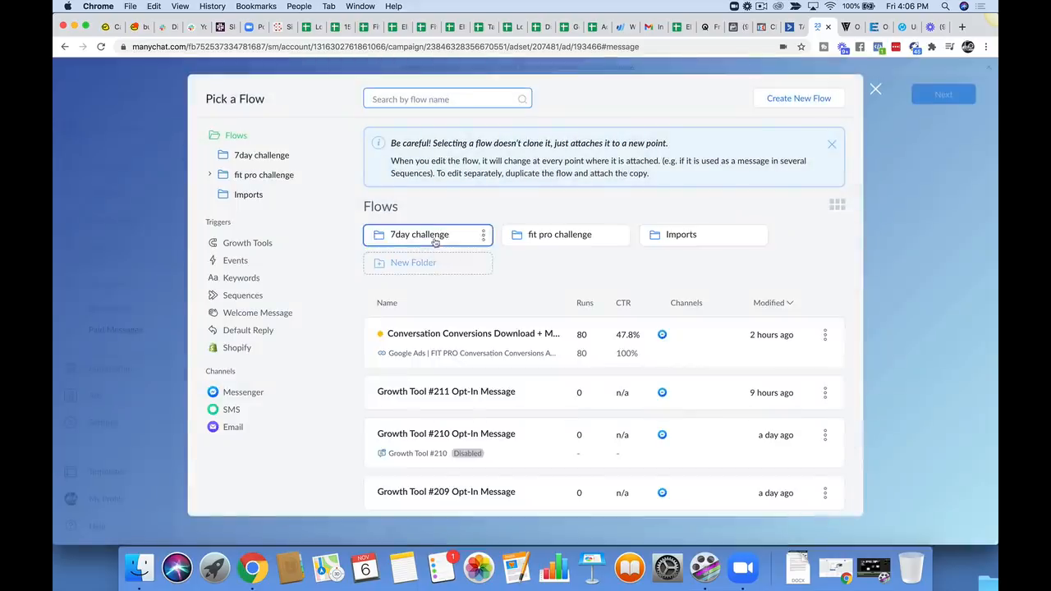
type("follow")
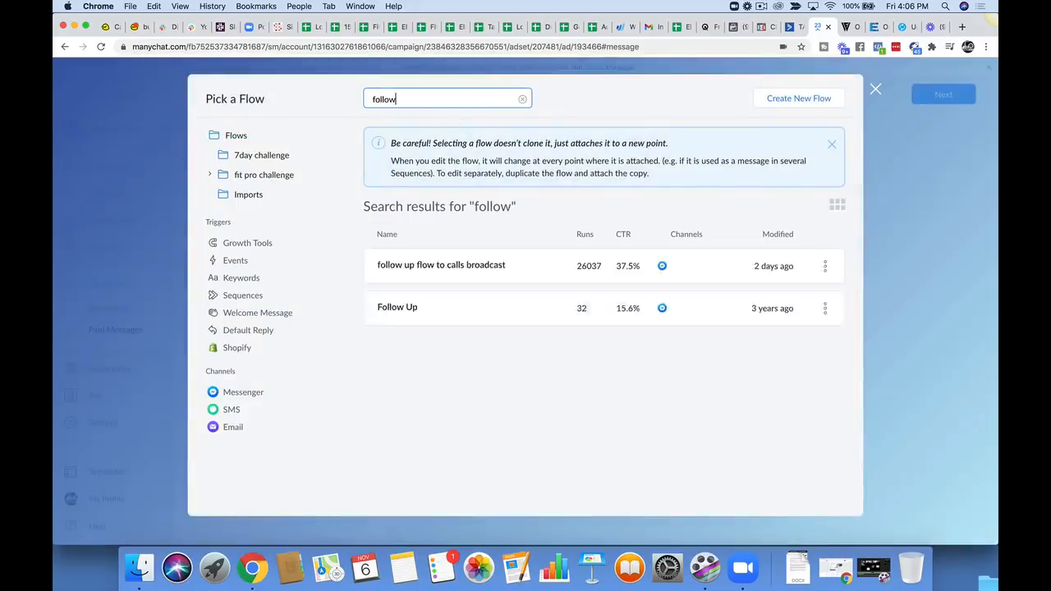
left_click(438, 270)
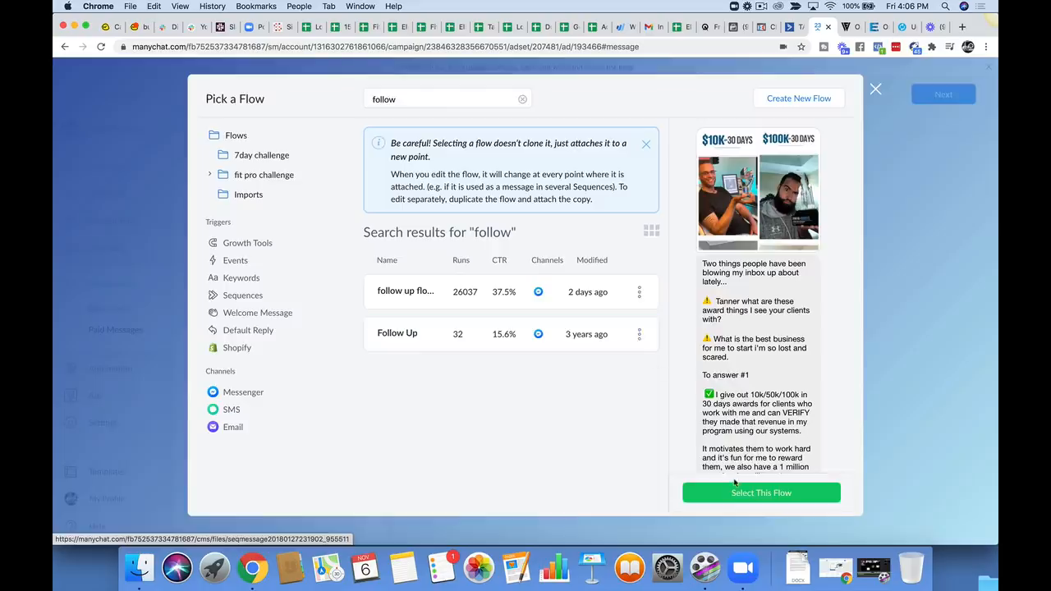
left_click(735, 489)
left_click(514, 293)
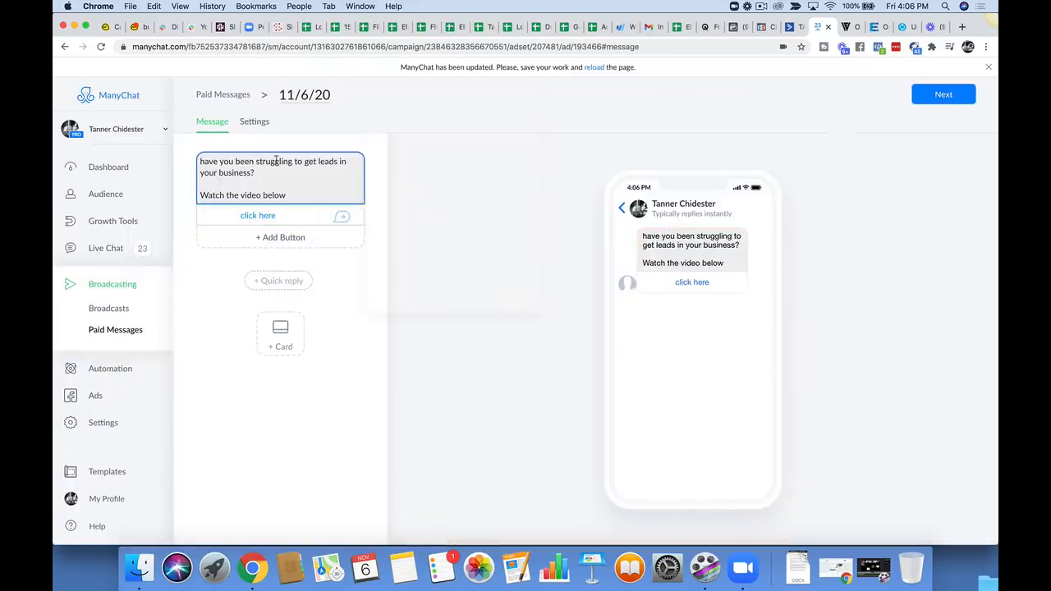
Open the paid message's audience selection from its settings and add a Last Seen condition.
left_click(255, 122)
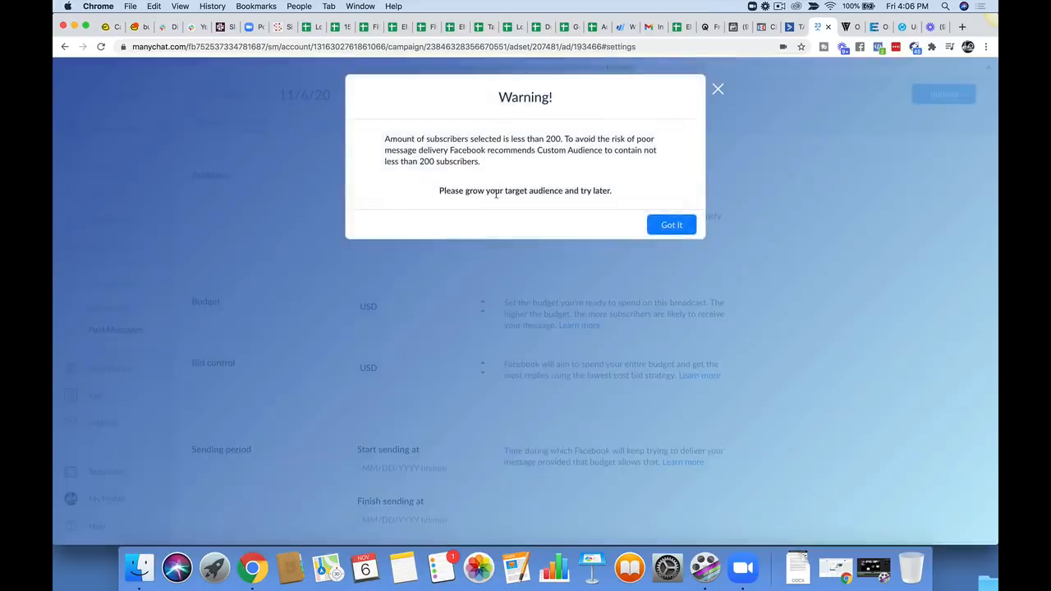
left_click(661, 227)
left_click(386, 179)
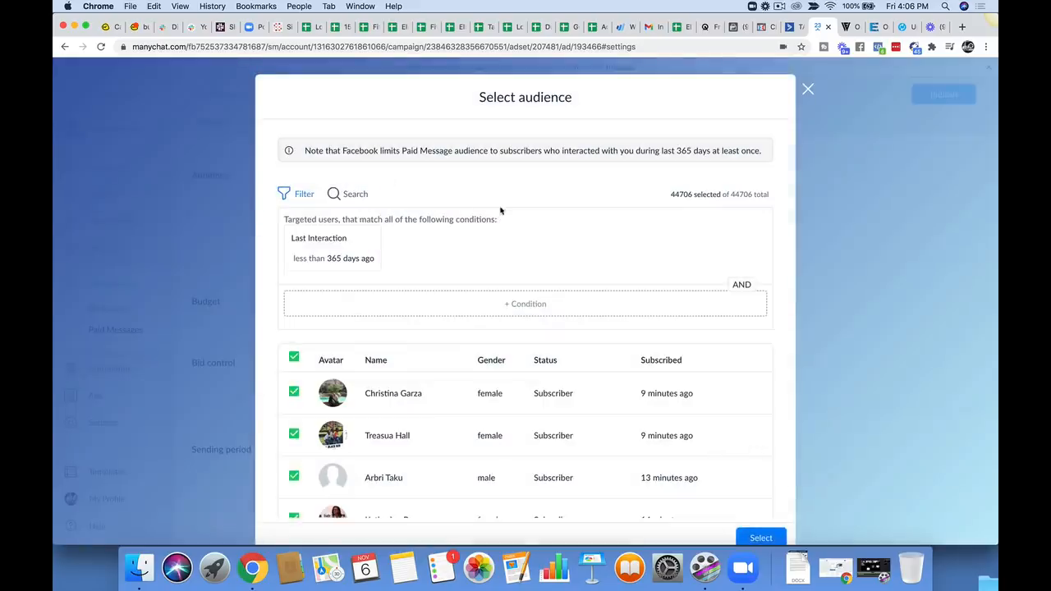
left_click(389, 312)
scroll(344, 270, "down", 3)
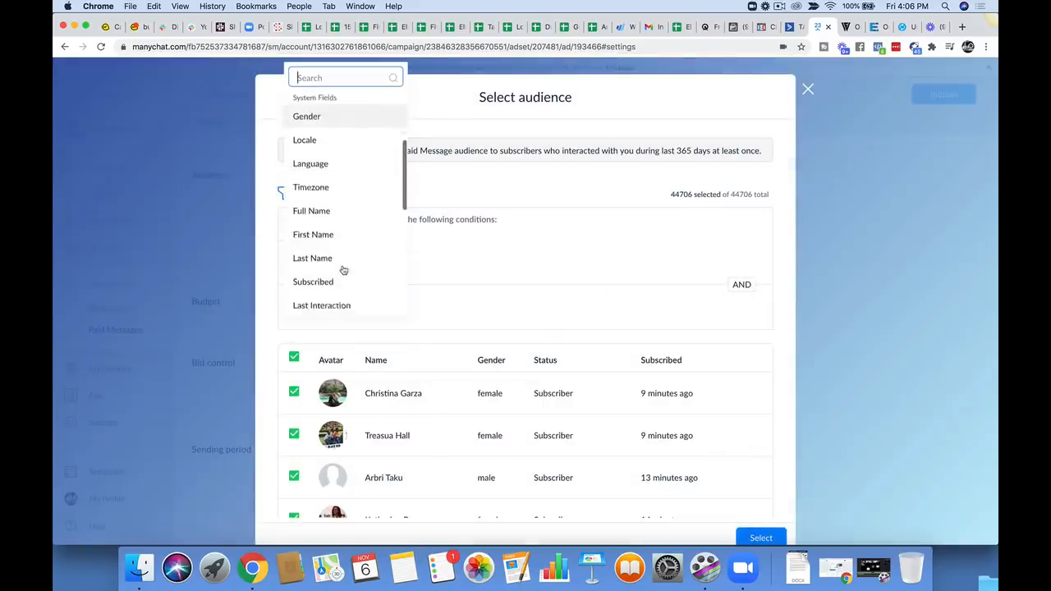
scroll(343, 270, "down", 2)
left_click(344, 291)
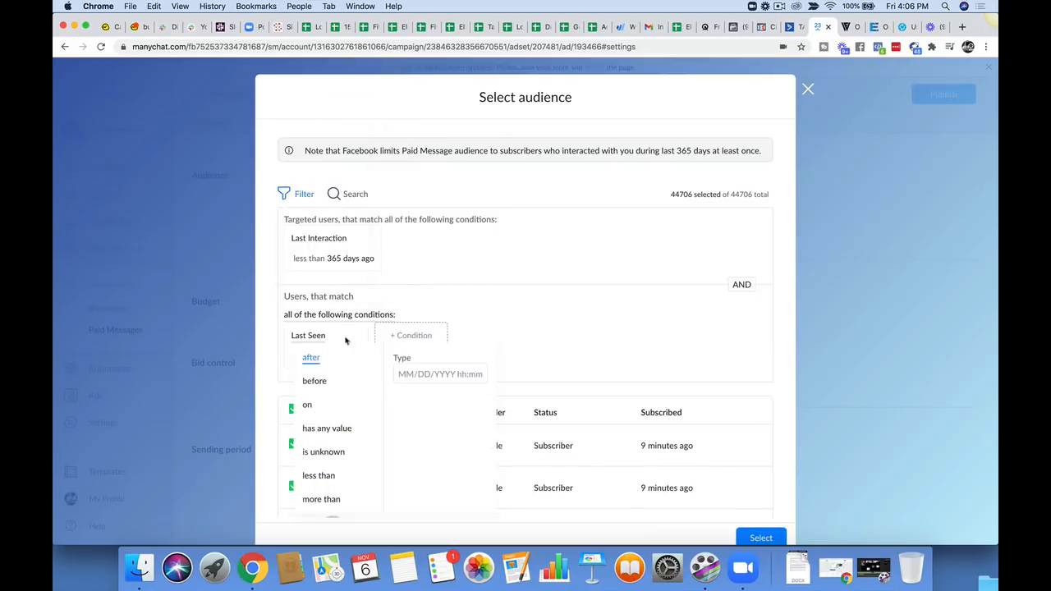
Set the Last Seen condition to before 10/31/2020 09:00.
left_click(316, 381)
left_click(423, 375)
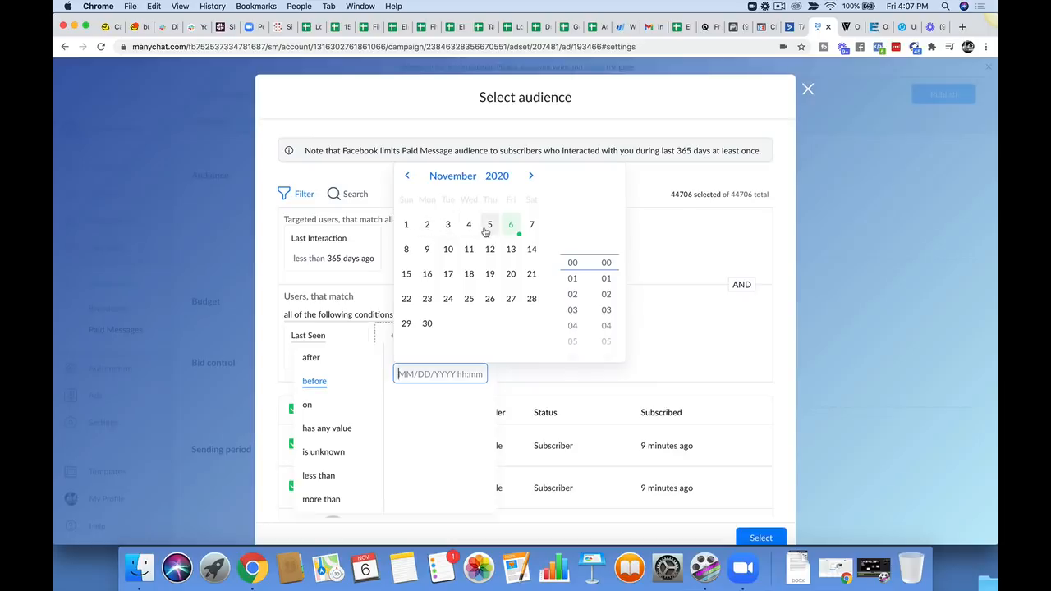
left_click(406, 224)
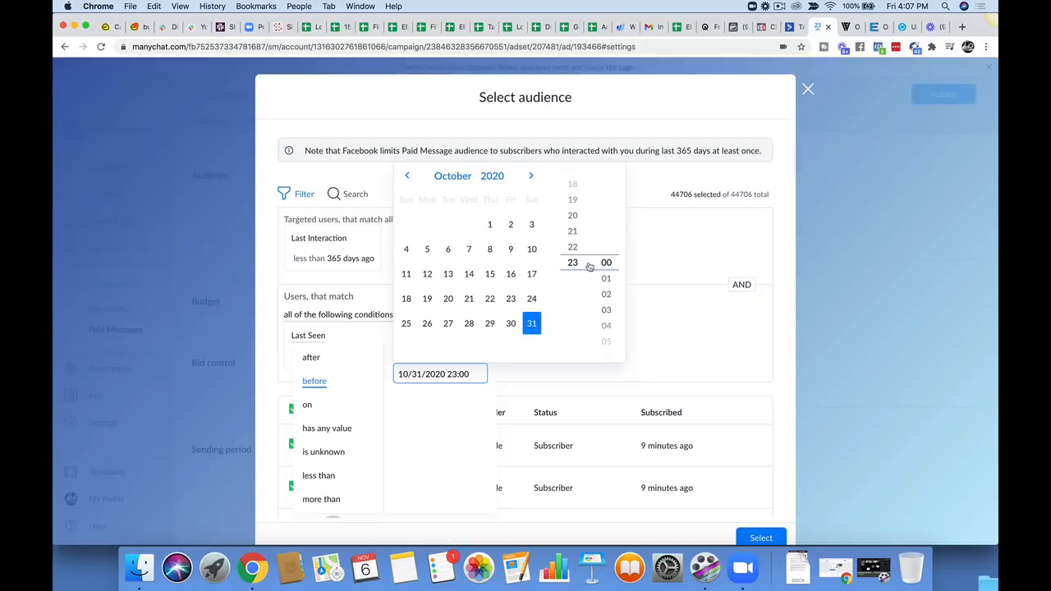
scroll(583, 255, "up", 5)
scroll(583, 255, "up", 3)
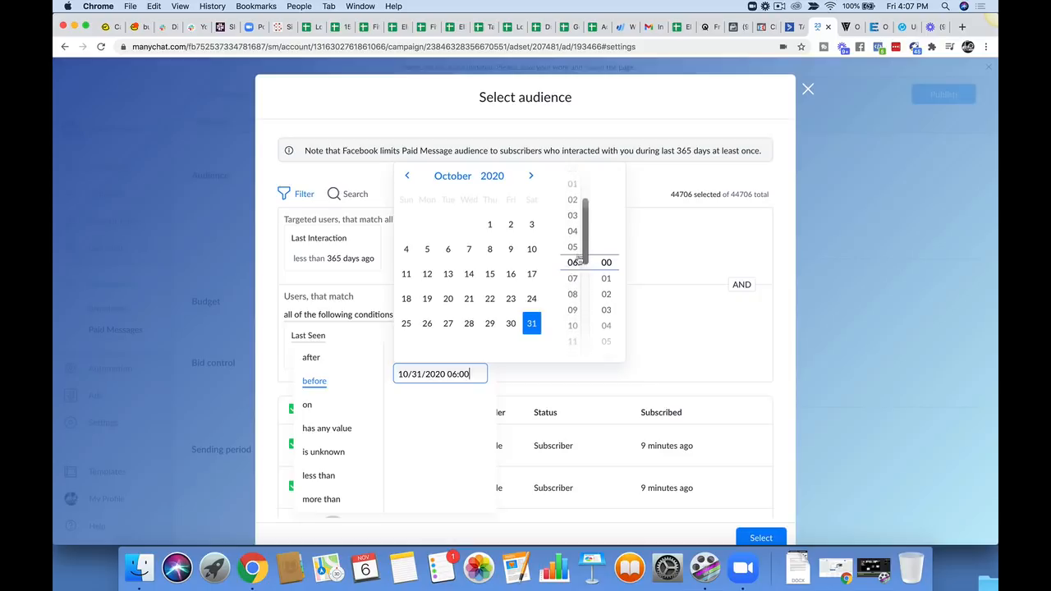
left_click(573, 310)
left_click(670, 267)
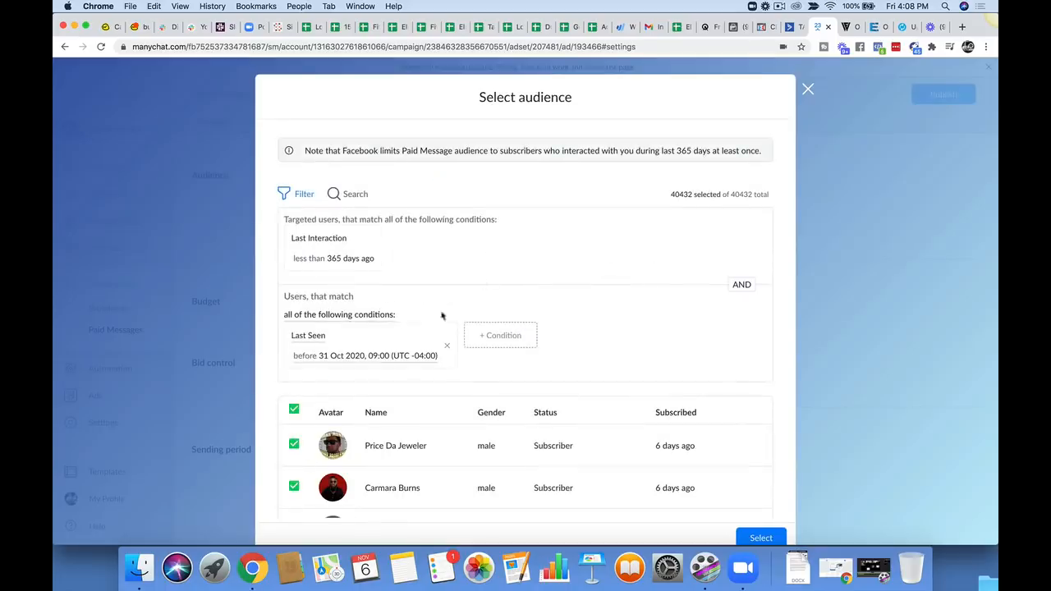
Examine the filtered audience's size and subscriber list, and the Locale options available for an additional condition.
left_click_drag(693, 197, 663, 198)
scroll(580, 332, "down", 15)
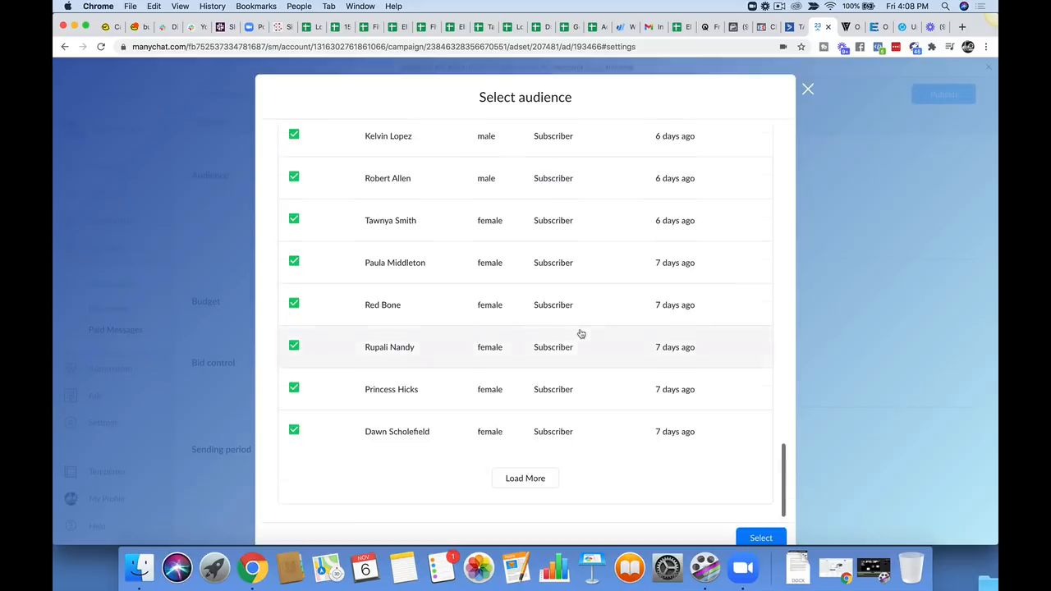
scroll(652, 436, "up", 15)
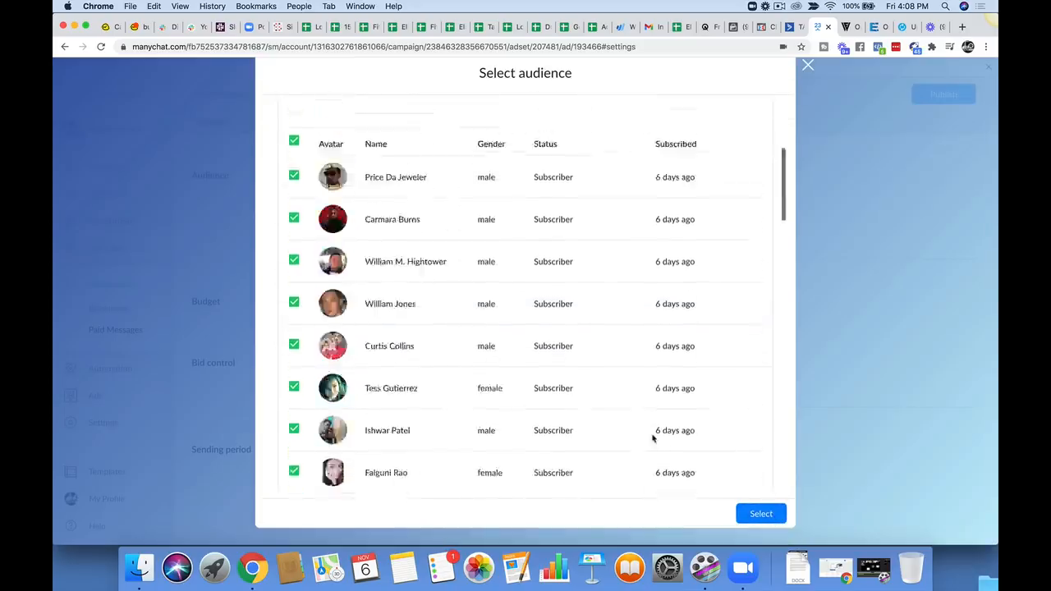
left_click(497, 317)
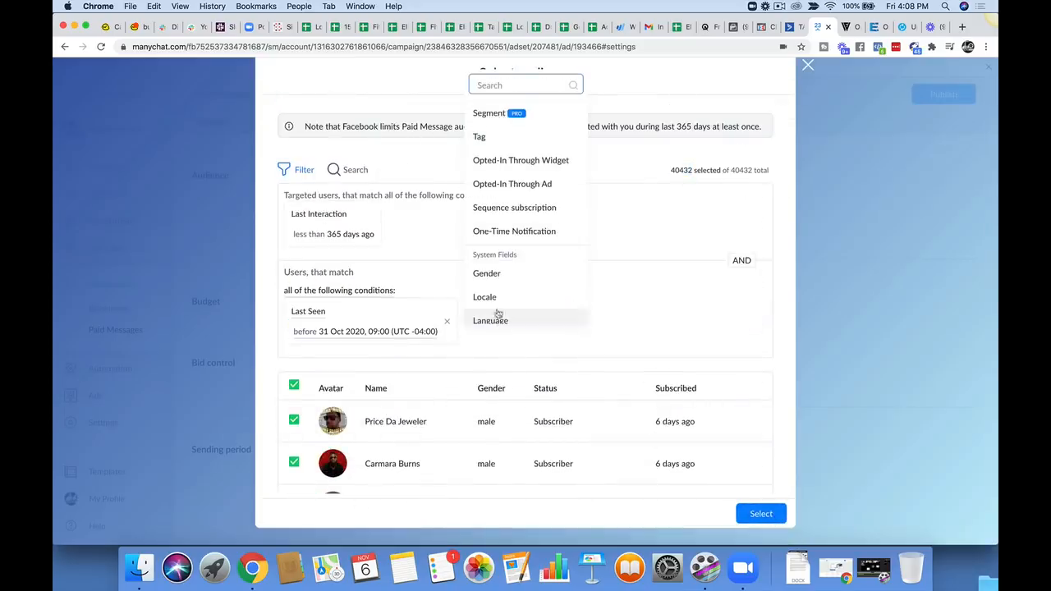
left_click(496, 297)
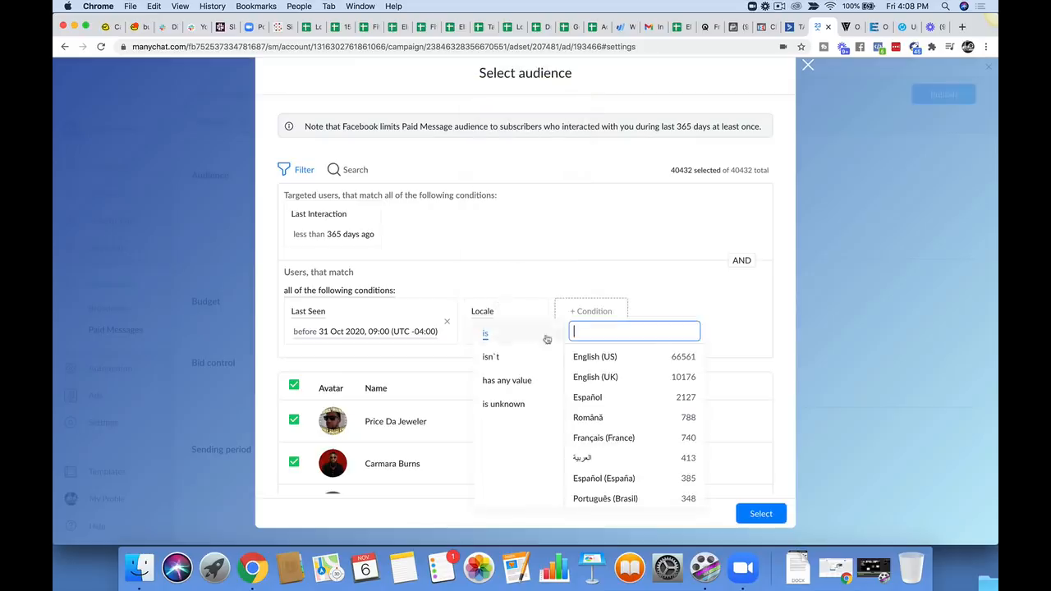
left_click(585, 250)
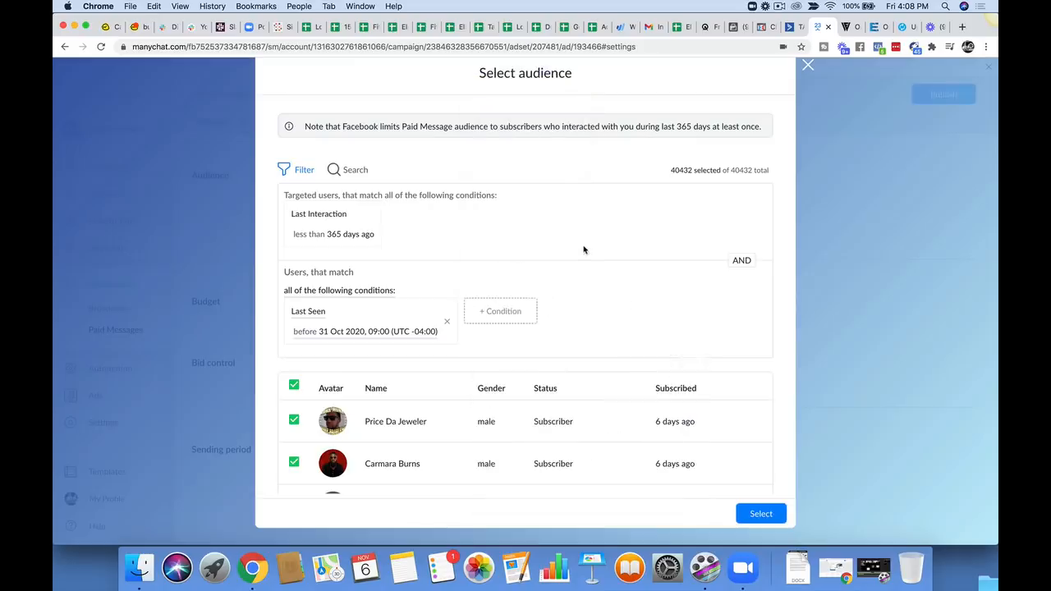
scroll(392, 323, "down", 10)
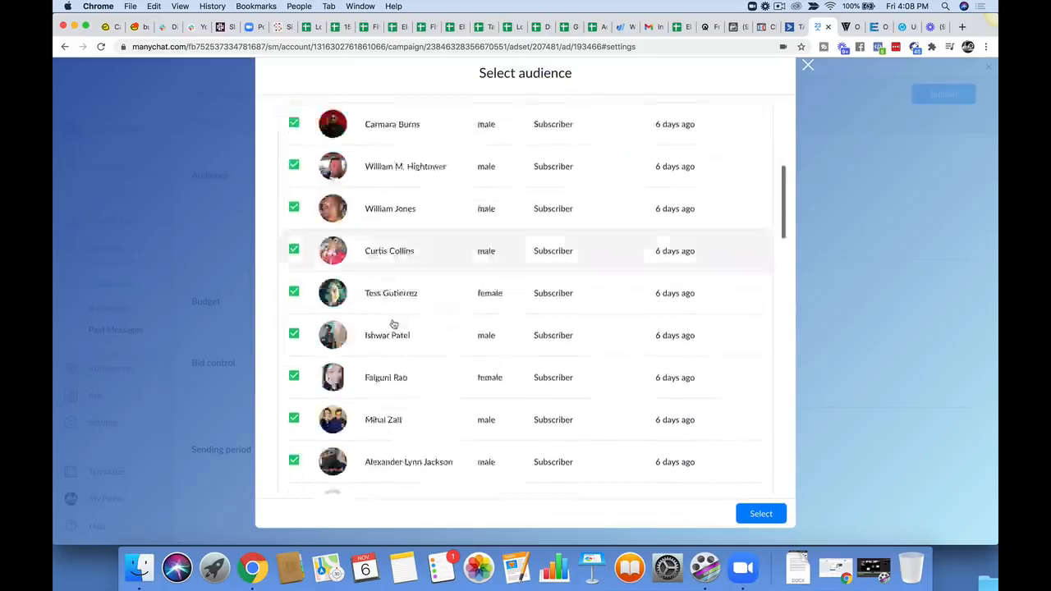
scroll(619, 342, "up", 8)
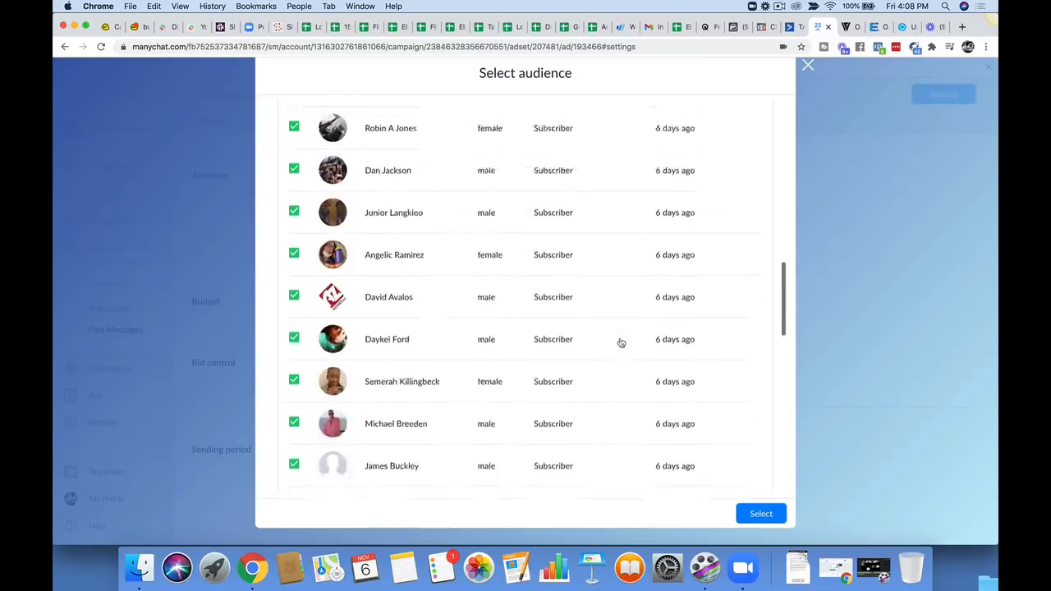
scroll(621, 342, "up", 8)
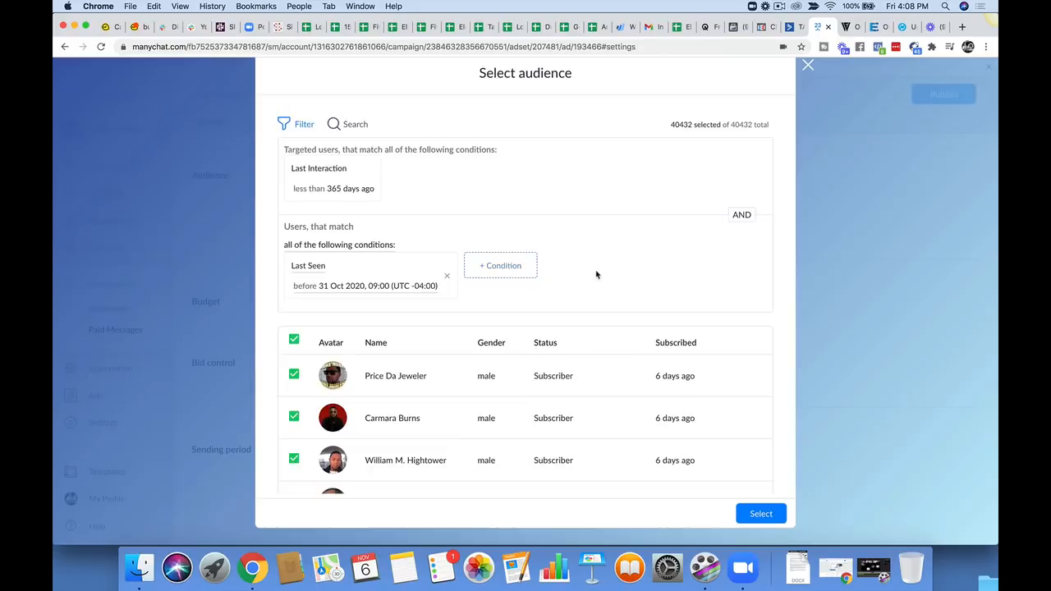
scroll(596, 274, "down", 5)
scroll(596, 274, "down", 5)
Apply the filtered audience to the paid message and set its budget to 30000.00 USD.
left_click(762, 514)
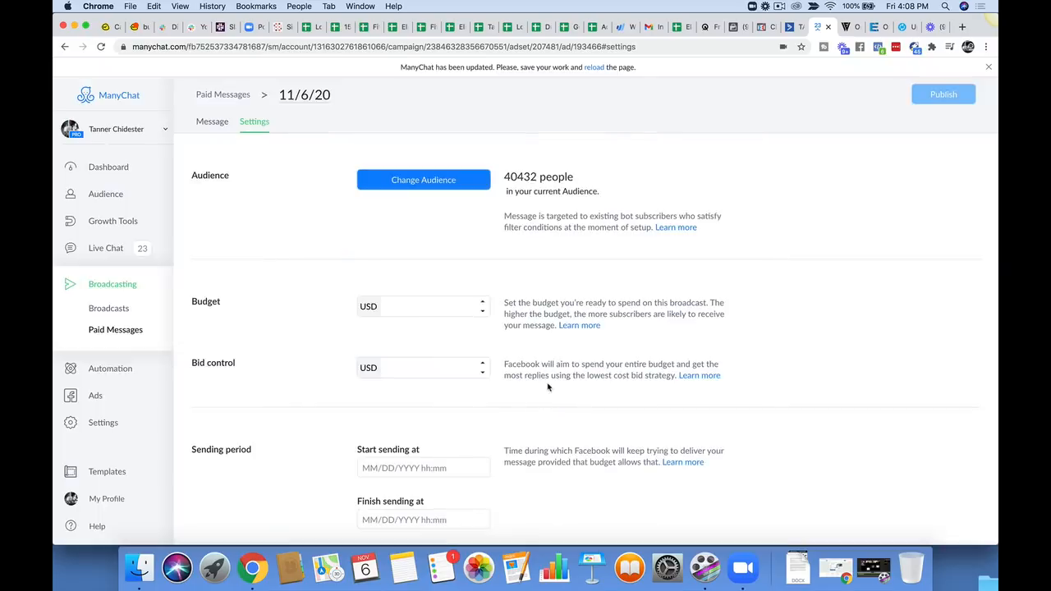
left_click(420, 308)
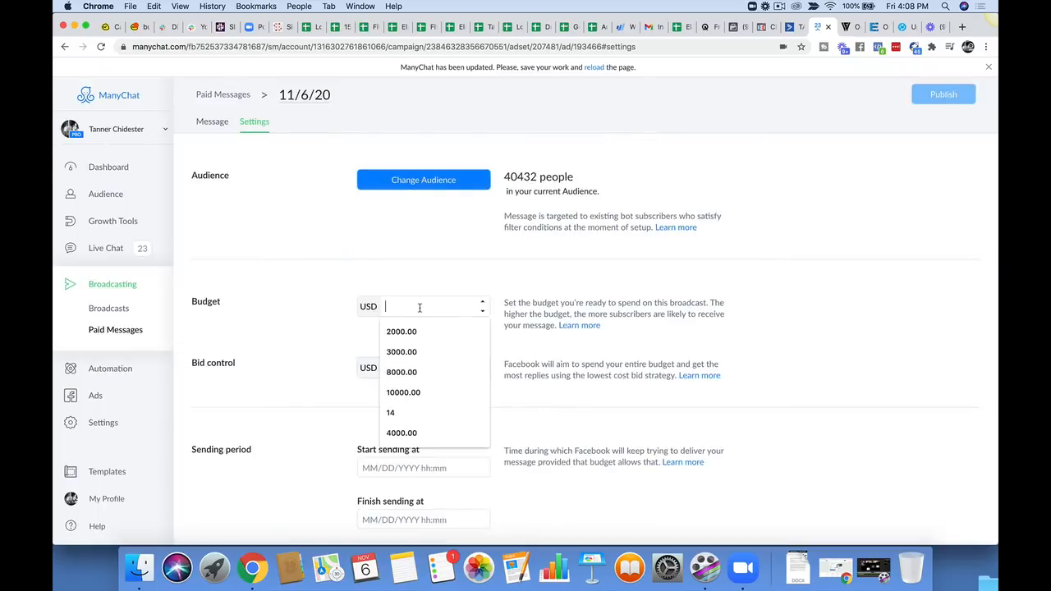
type("0.00")
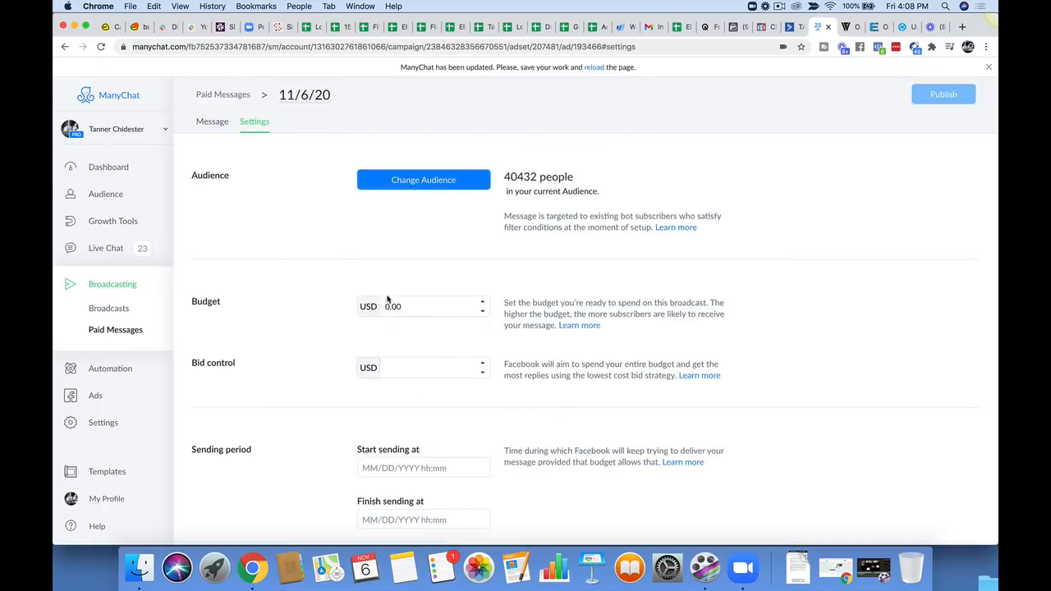
double_click(411, 307)
type("30000.00")
left_click_drag(424, 307, 383, 312)
Set the paid message's bid control to 2000.00 USD and compare it with the budget and audience size.
left_click(403, 368)
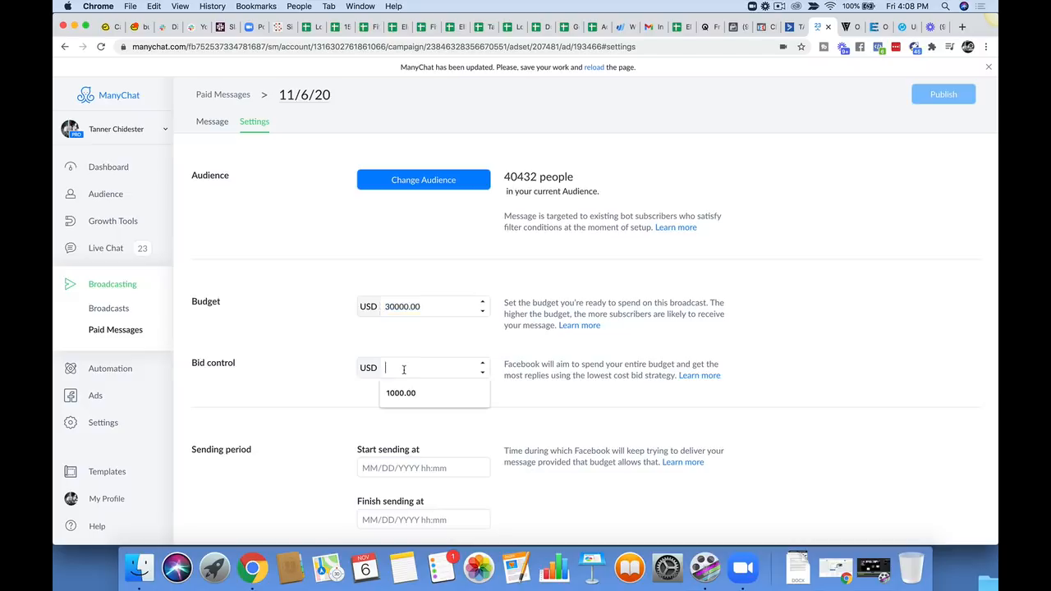
type("2000")
left_click(334, 349)
left_click_drag(418, 369, 369, 369)
left_click_drag(538, 175, 504, 177)
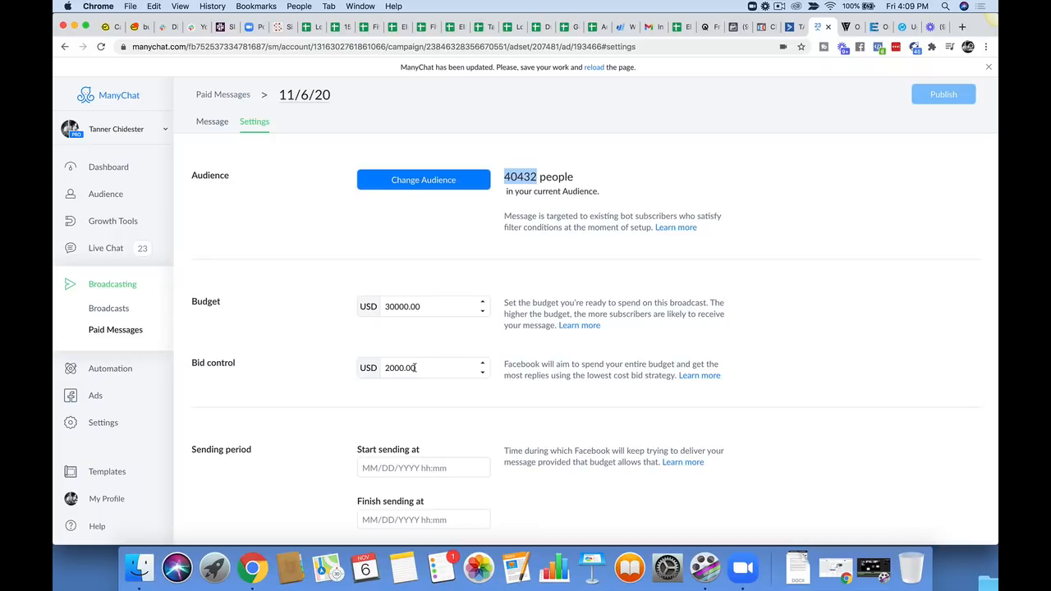
left_click_drag(416, 368, 380, 368)
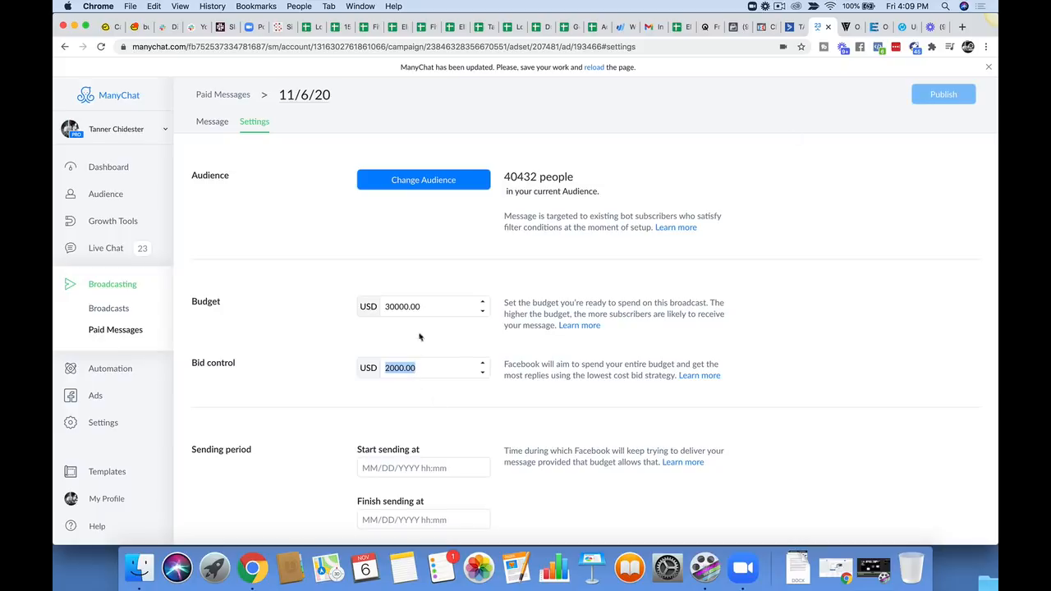
left_click_drag(422, 307, 381, 305)
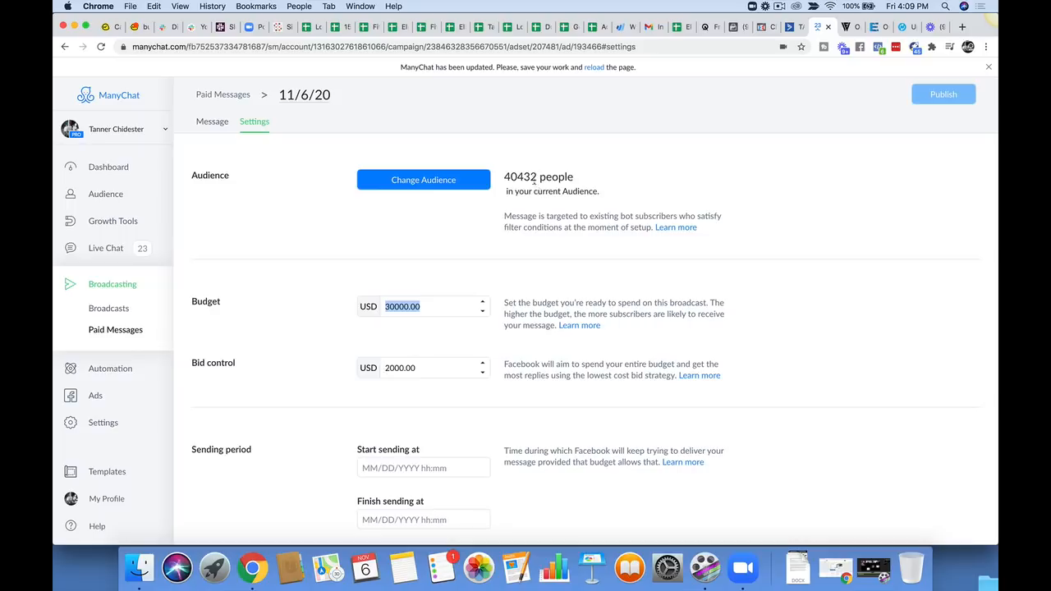
left_click_drag(536, 180, 505, 179)
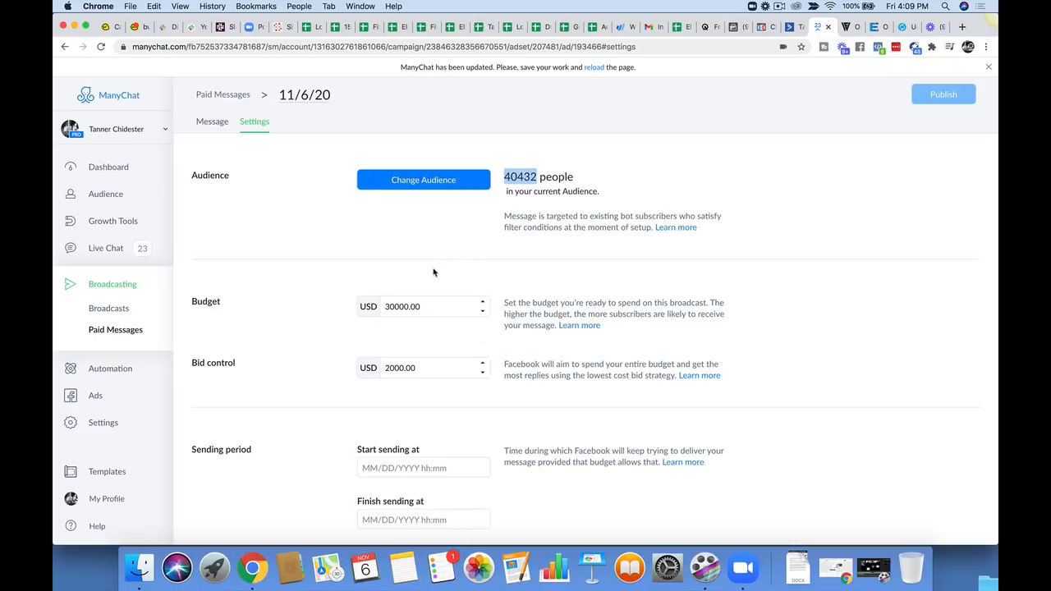
Set the sending period to start at 11/07/2020 10:00.
scroll(430, 287, "down", 1)
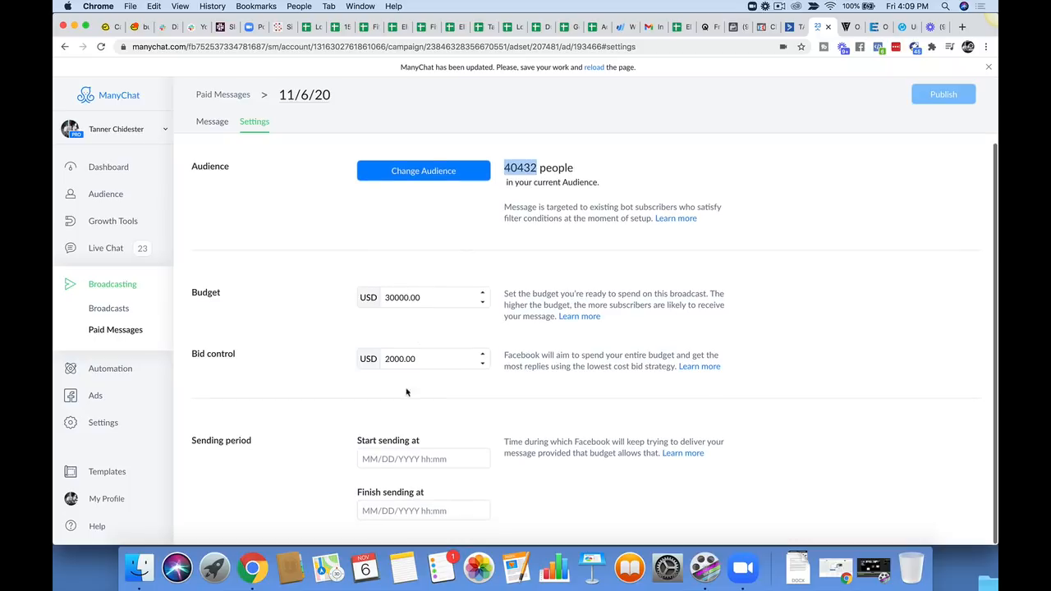
left_click(391, 459)
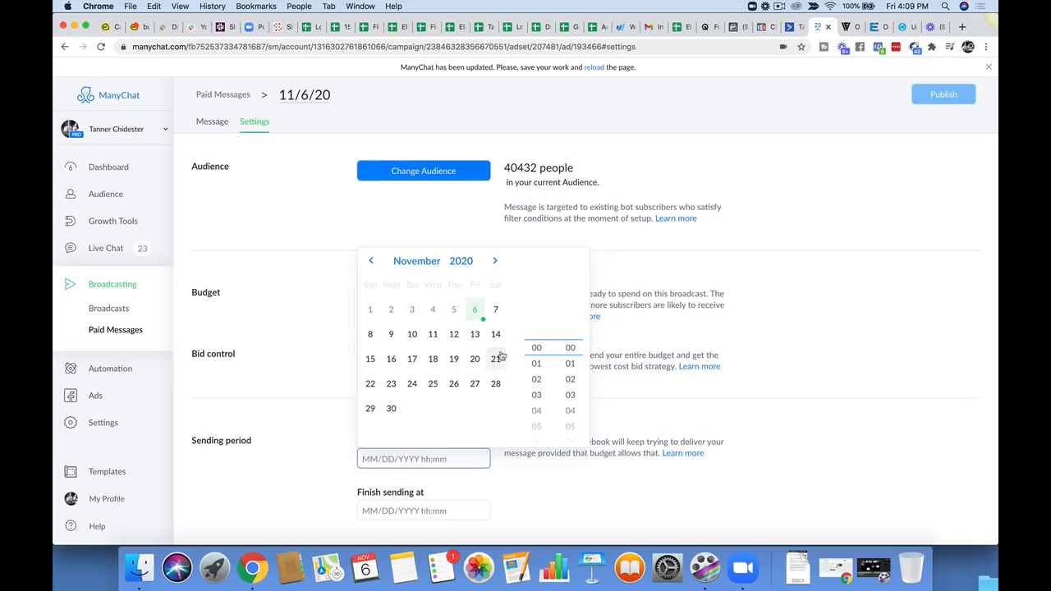
left_click(496, 311)
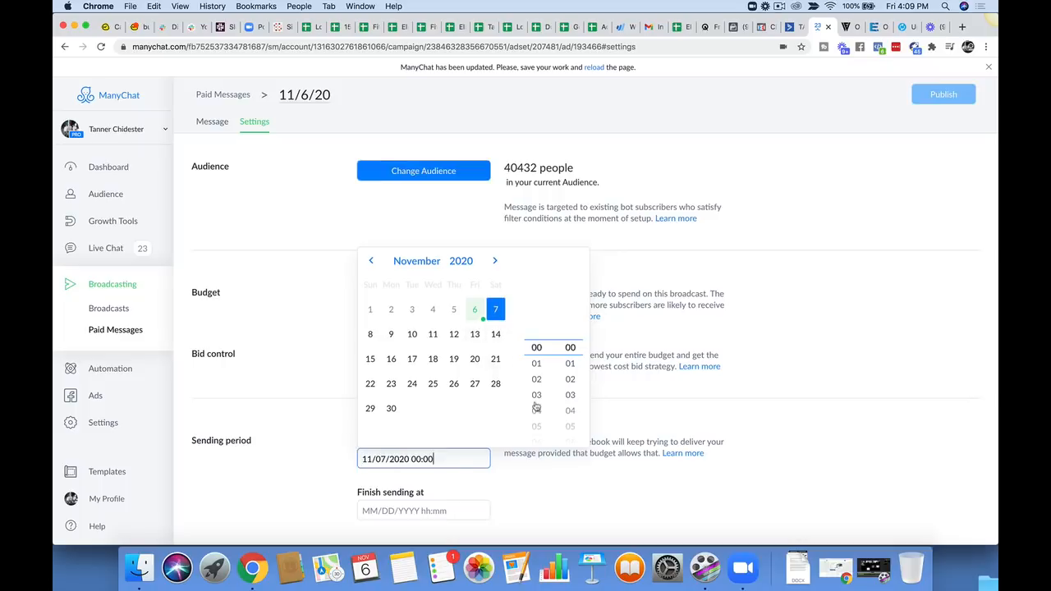
scroll(536, 404, "down", 3)
left_click(537, 416)
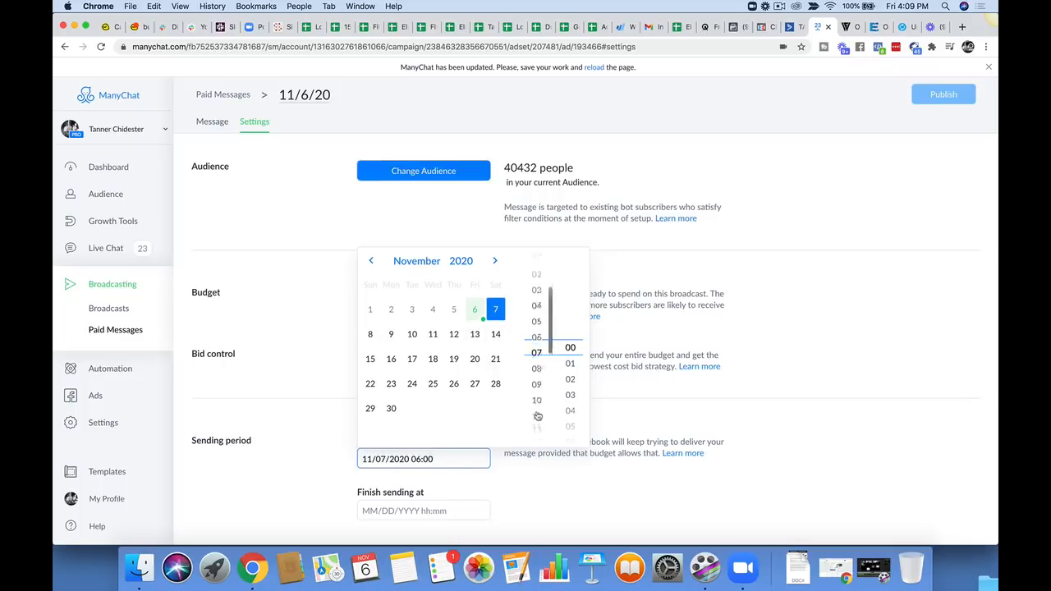
left_click(768, 362)
left_click(420, 509)
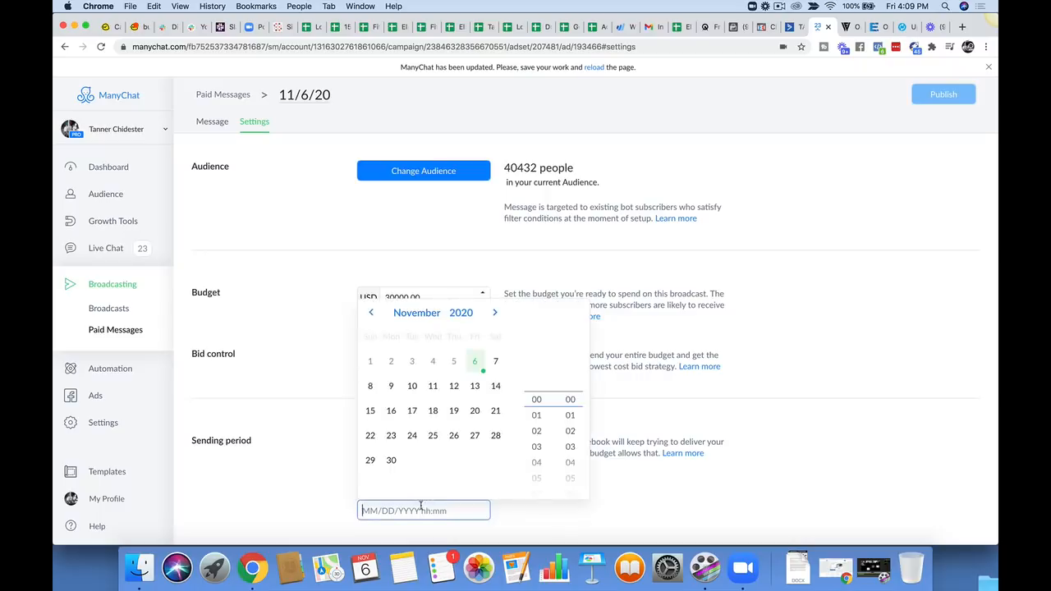
left_click(327, 494)
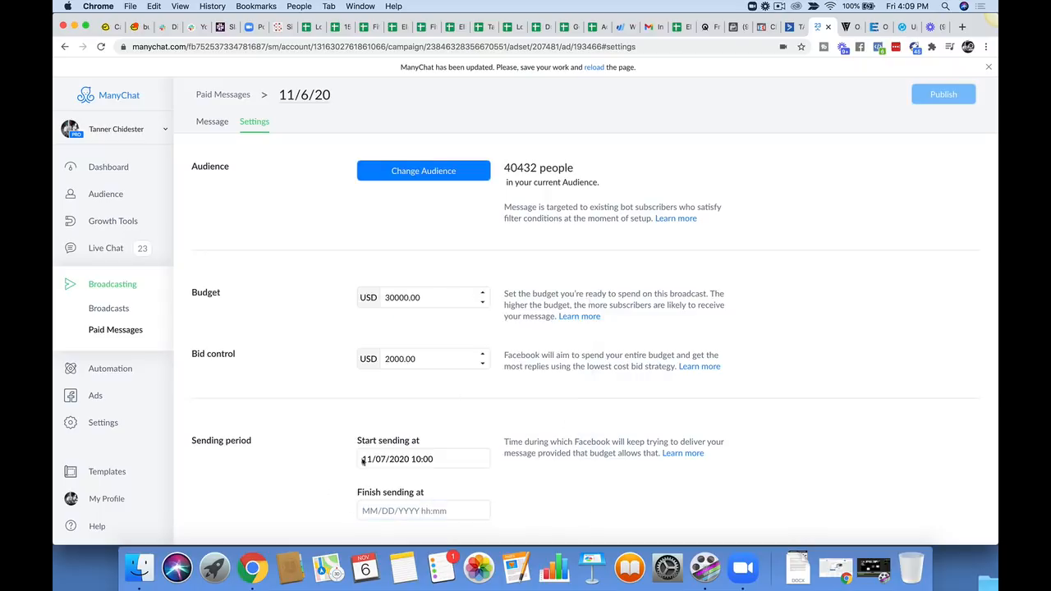
Review the audience size and set the sending period to finish at 11/07/2020 15:00.
left_click_drag(538, 168, 505, 167)
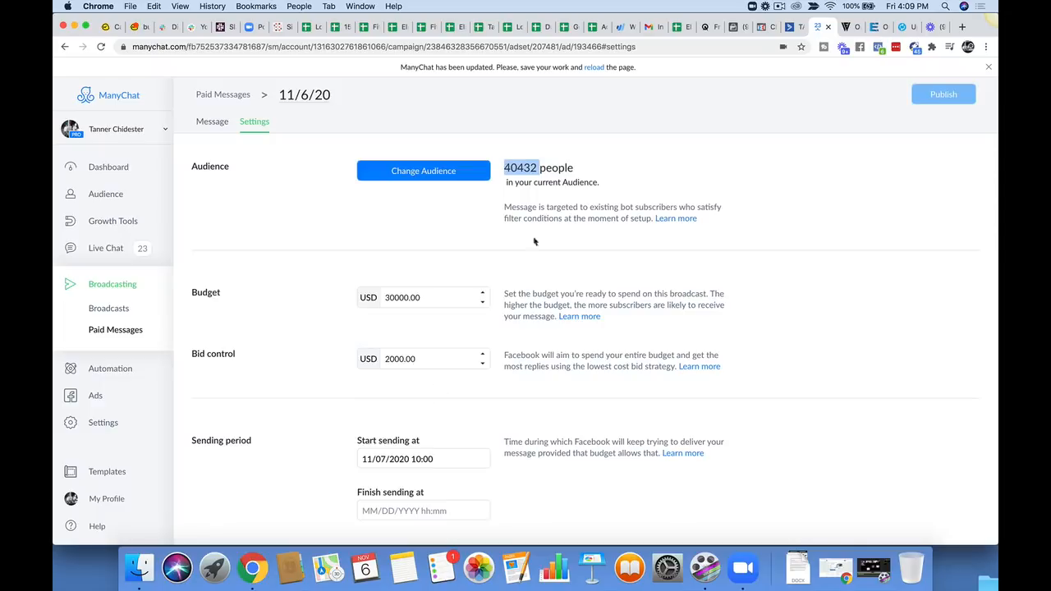
left_click(538, 168)
left_click_drag(538, 167, 504, 169)
left_click(383, 511)
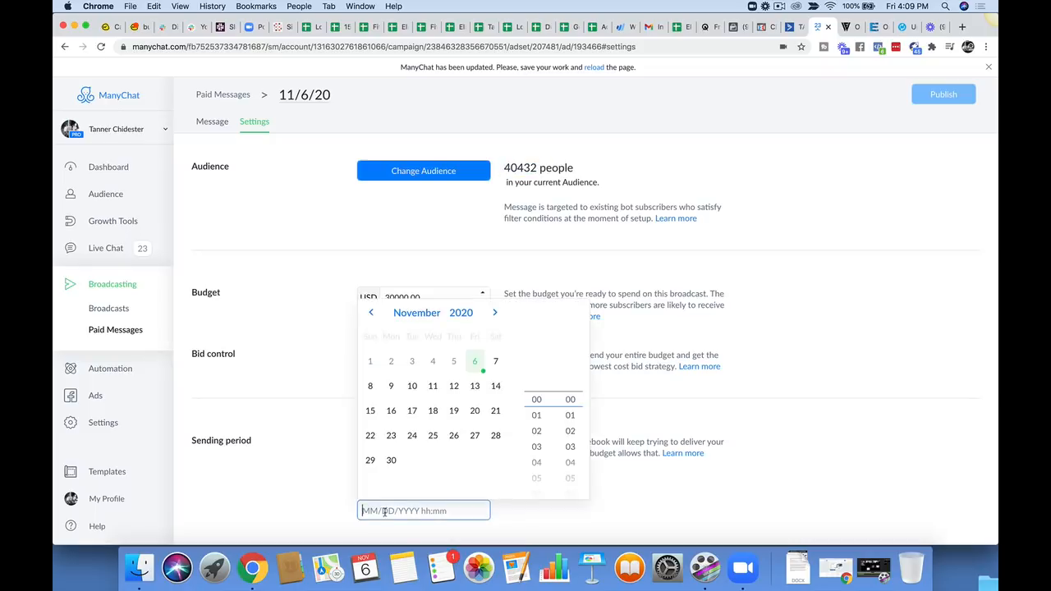
scroll(536, 444, "down", 15)
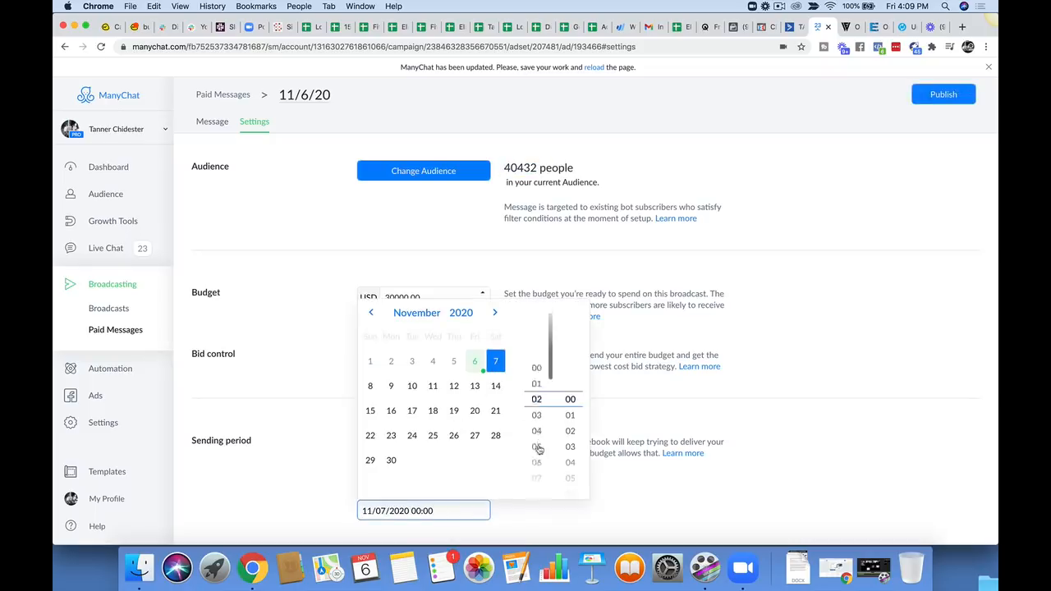
left_click(684, 409)
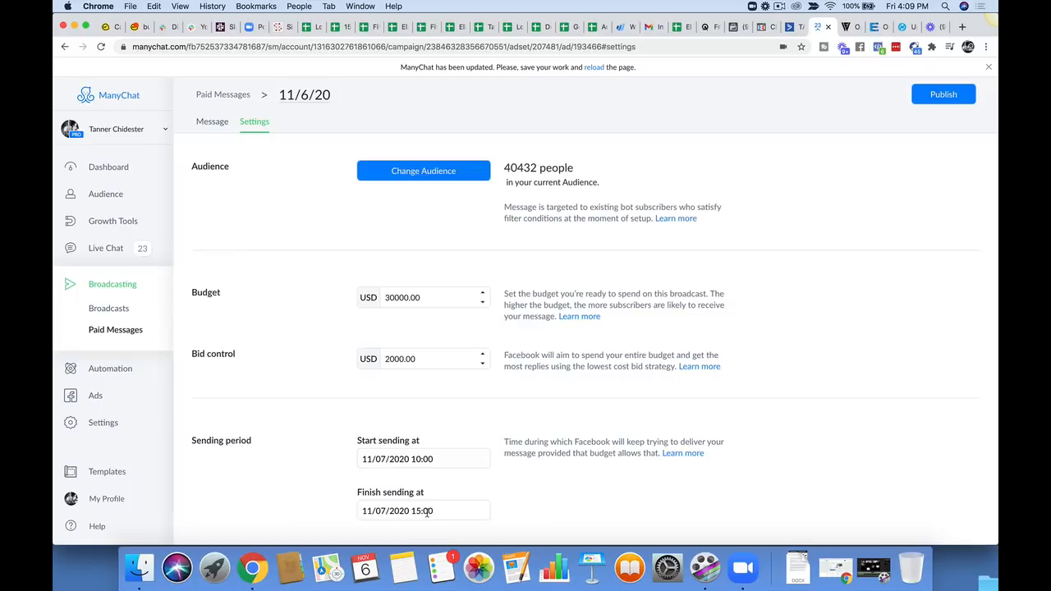
Extend the sending period by moving its finish date to 11/09/2020, keeping the 15:00 time.
left_click(427, 512)
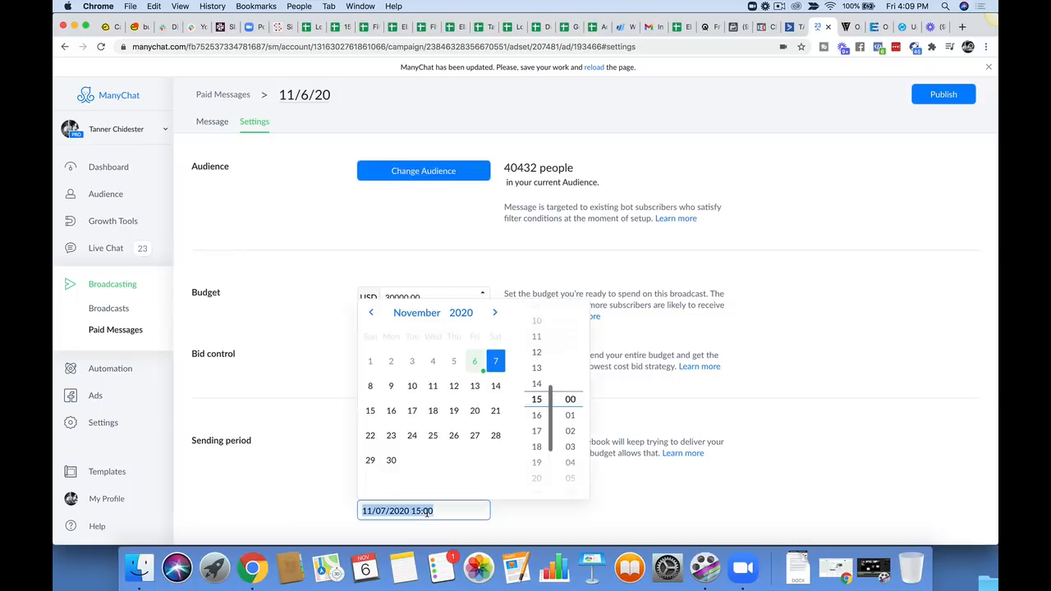
left_click(483, 267)
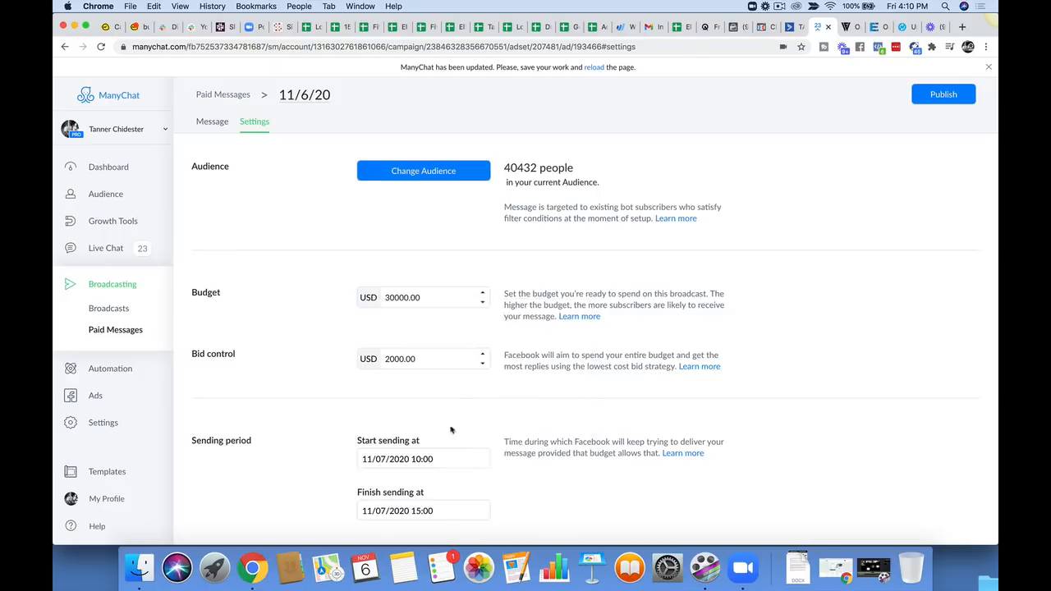
left_click(427, 511)
left_click(332, 501)
left_click(398, 504)
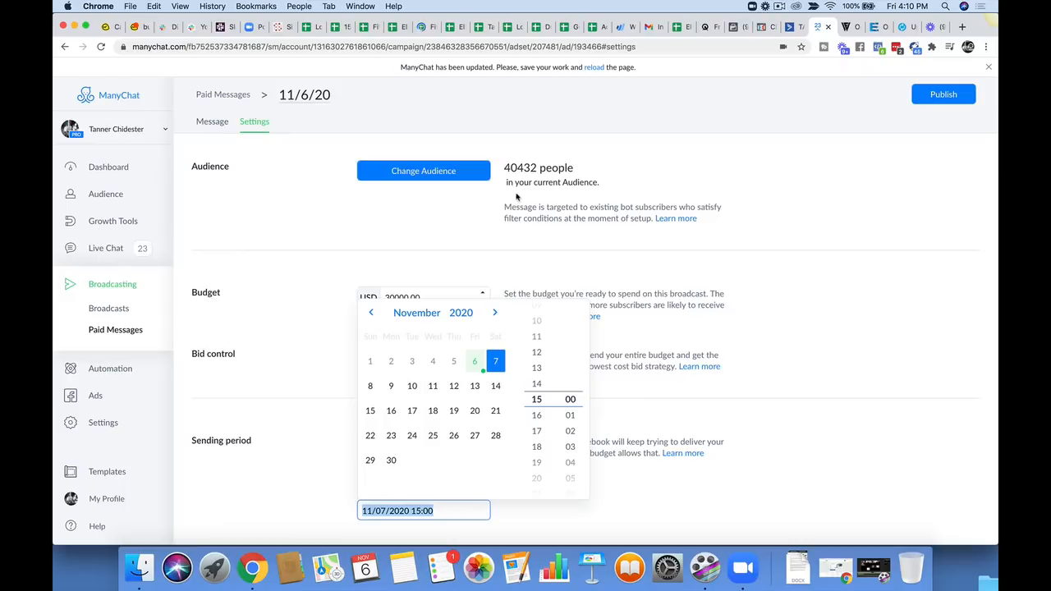
left_click(391, 386)
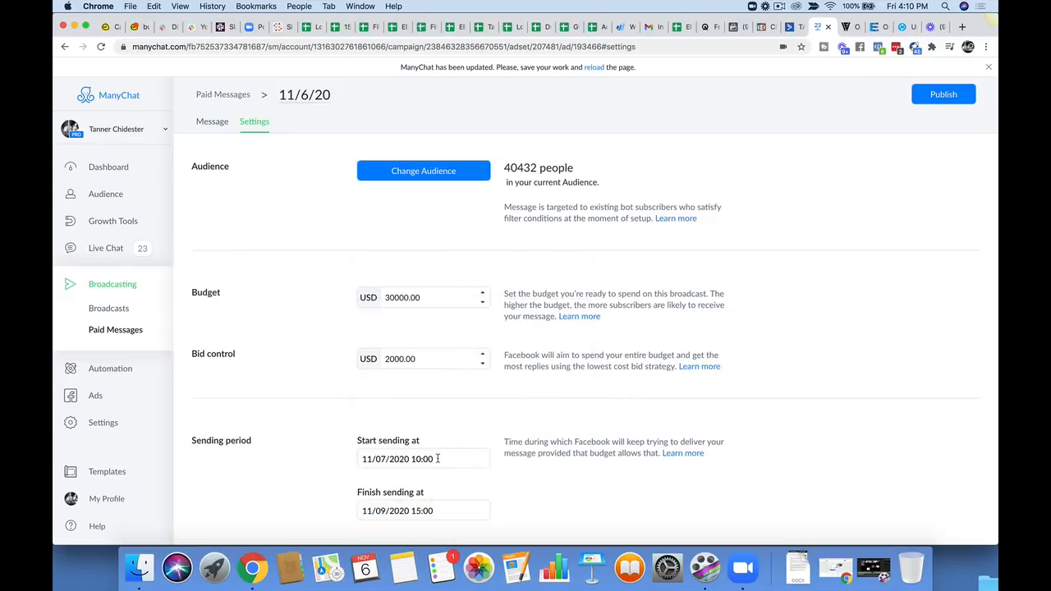
Try to publish the paid message after checking the start time and the audience size.
left_click(437, 459)
left_click(361, 484)
left_click_drag(540, 171, 505, 169)
left_click(542, 168)
left_click(945, 95)
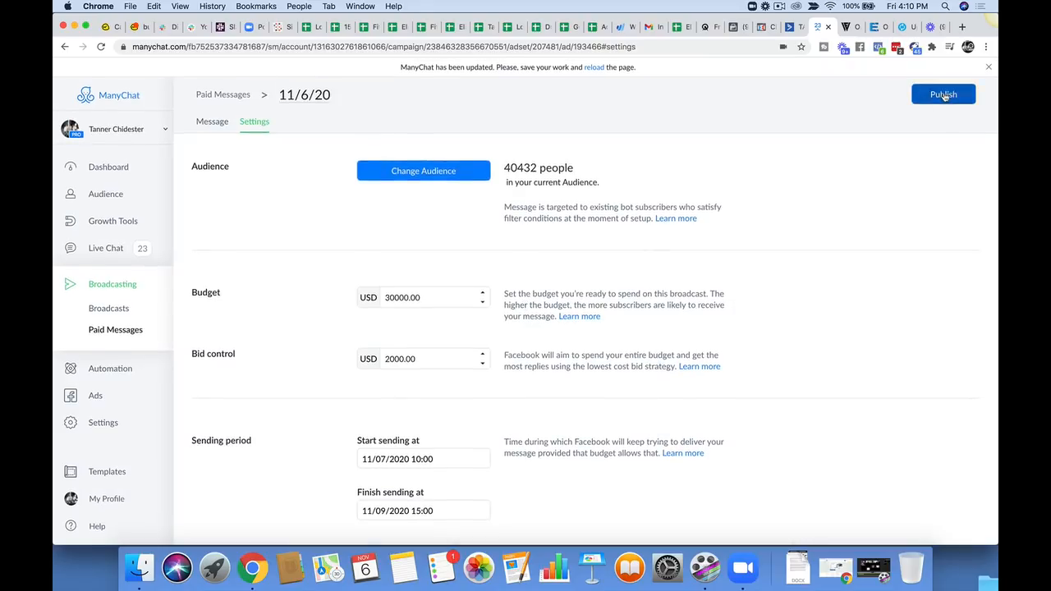
Set the paid message's bid control to 1000.00 USD.
left_click(462, 357)
left_click_drag(461, 357, 363, 359)
type("1000")
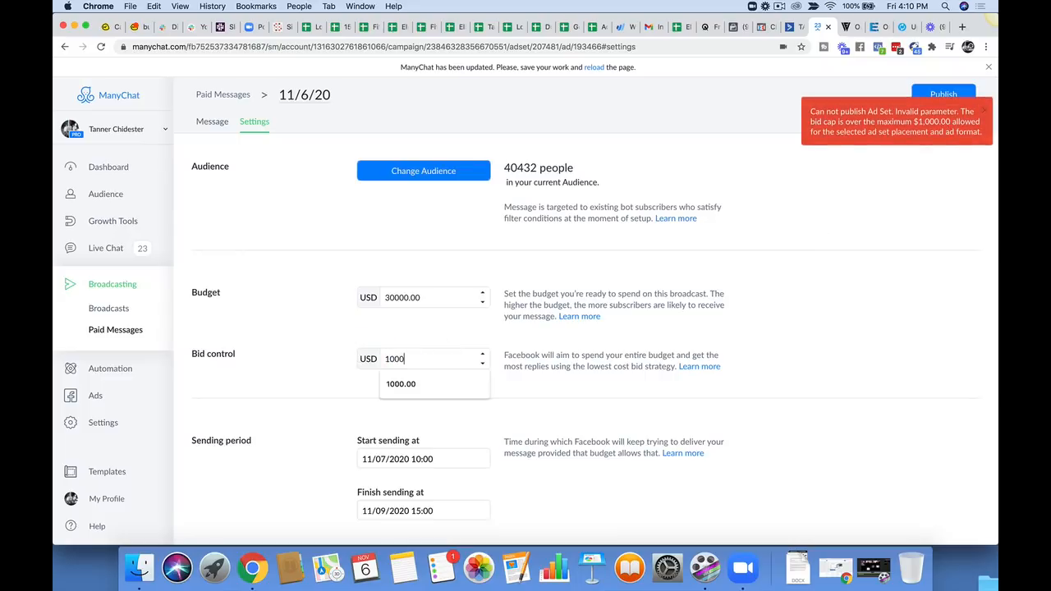
left_click(366, 360)
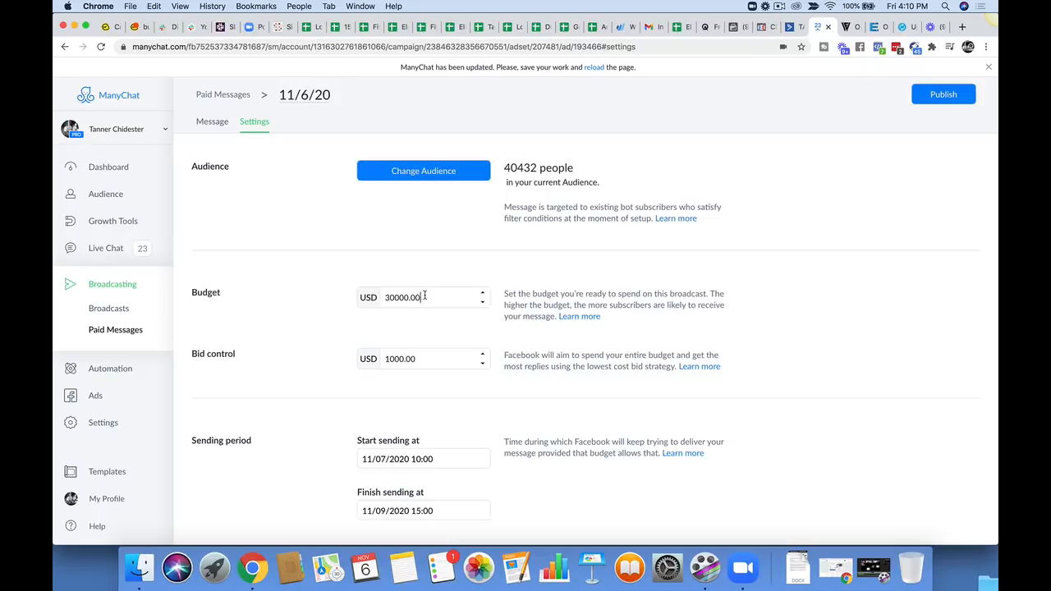
Publish the paid message and continue to the list of paid messages.
left_click_drag(423, 298, 365, 297)
left_click(943, 95)
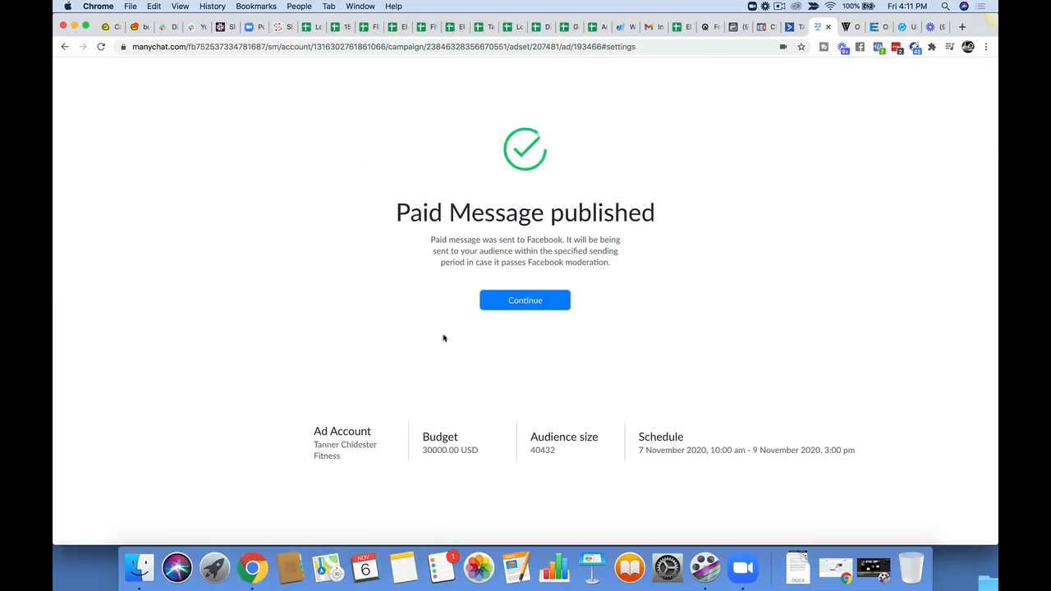
left_click(505, 302)
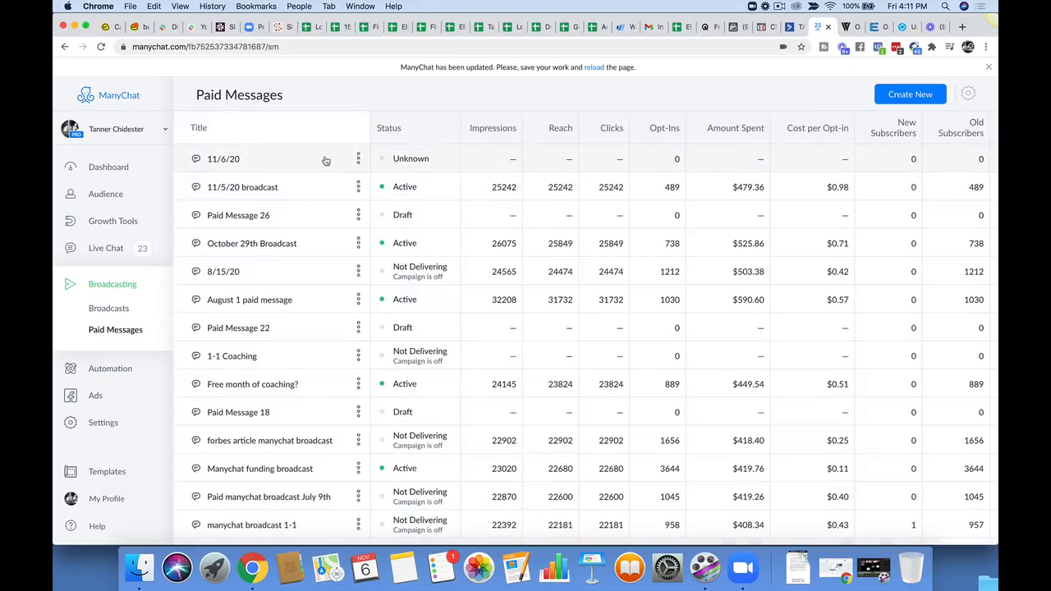
Reopen the published 11/6/20 paid message and view the settings of its "click here" button.
left_click(358, 159)
left_click(400, 156)
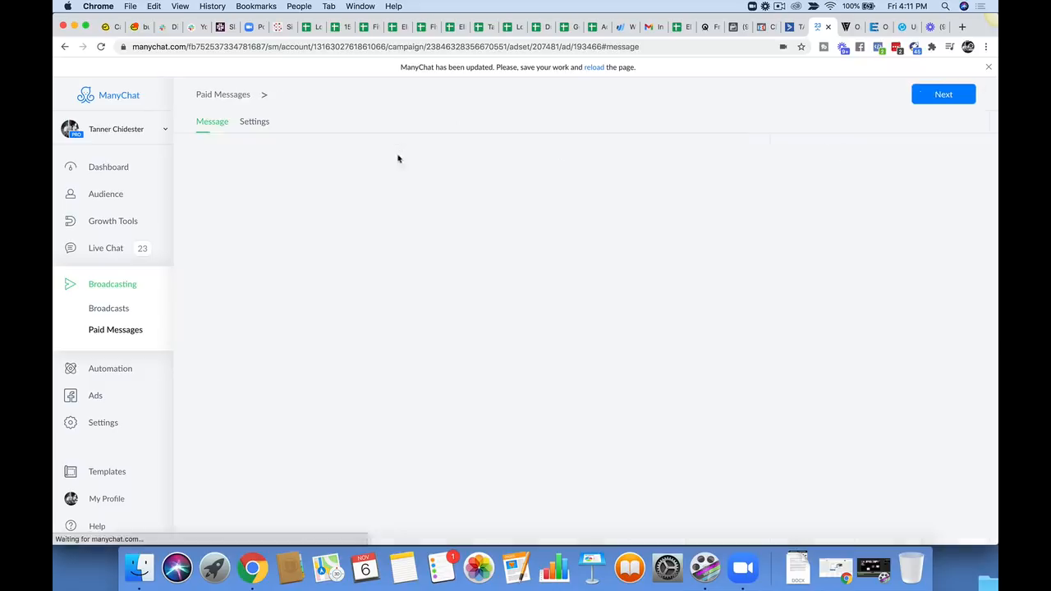
left_click(301, 219)
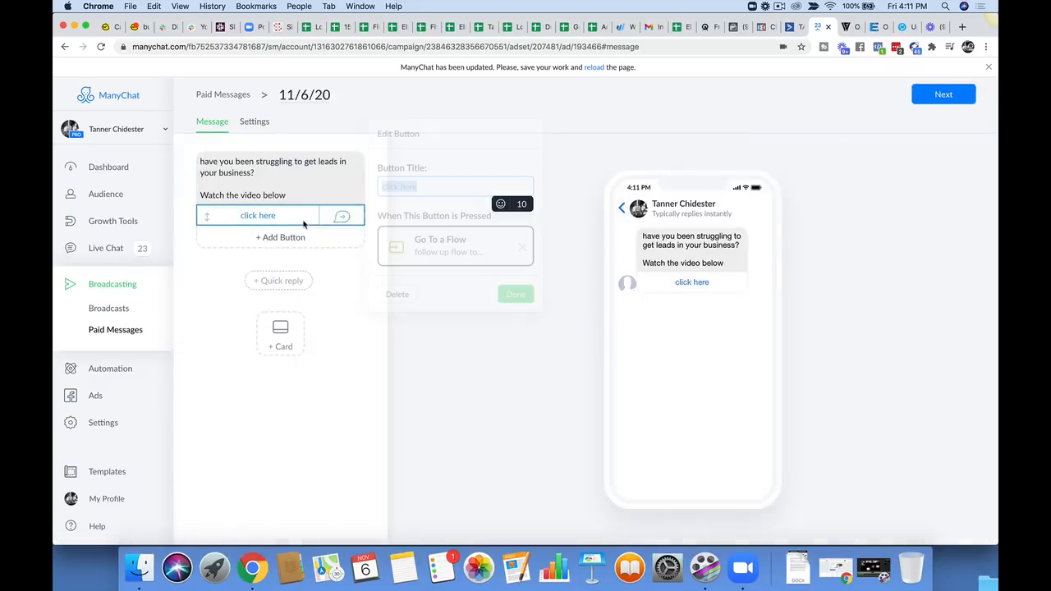
Go to the automation flows and view the new-flow creation form without creating a flow.
left_click(119, 369)
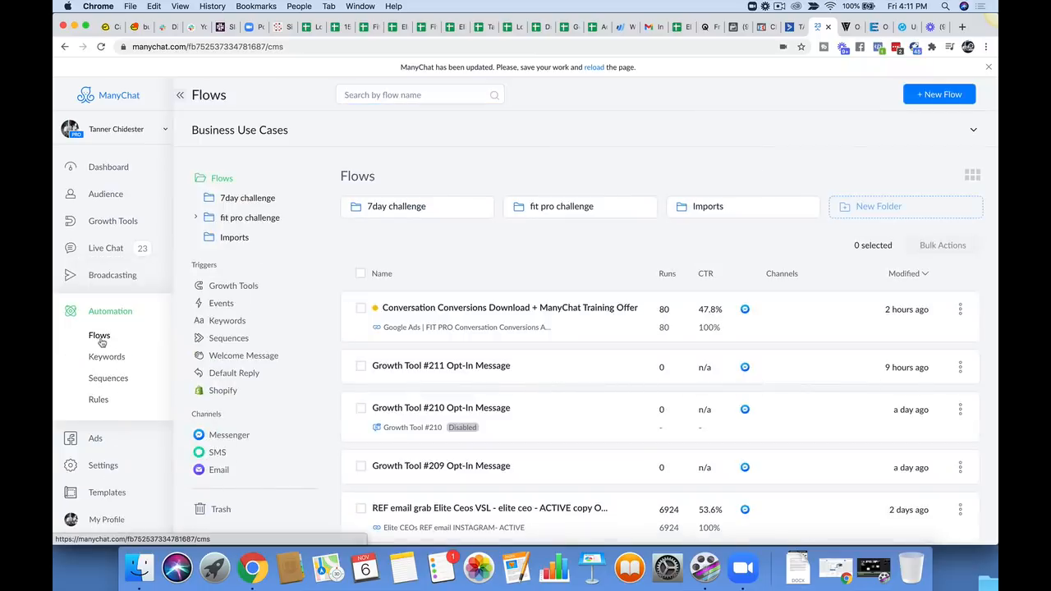
left_click(926, 97)
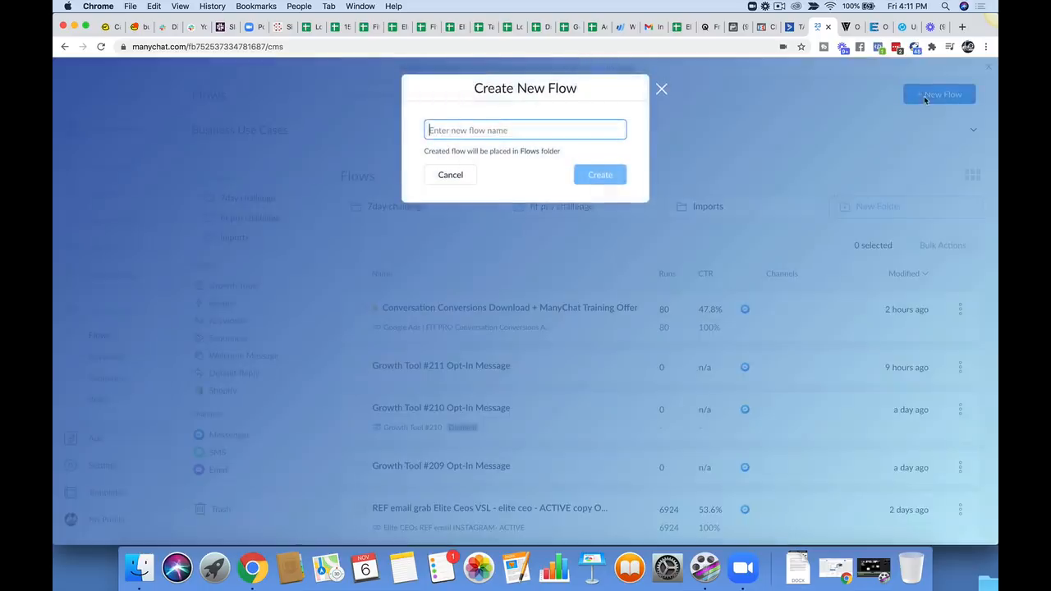
left_click(661, 89)
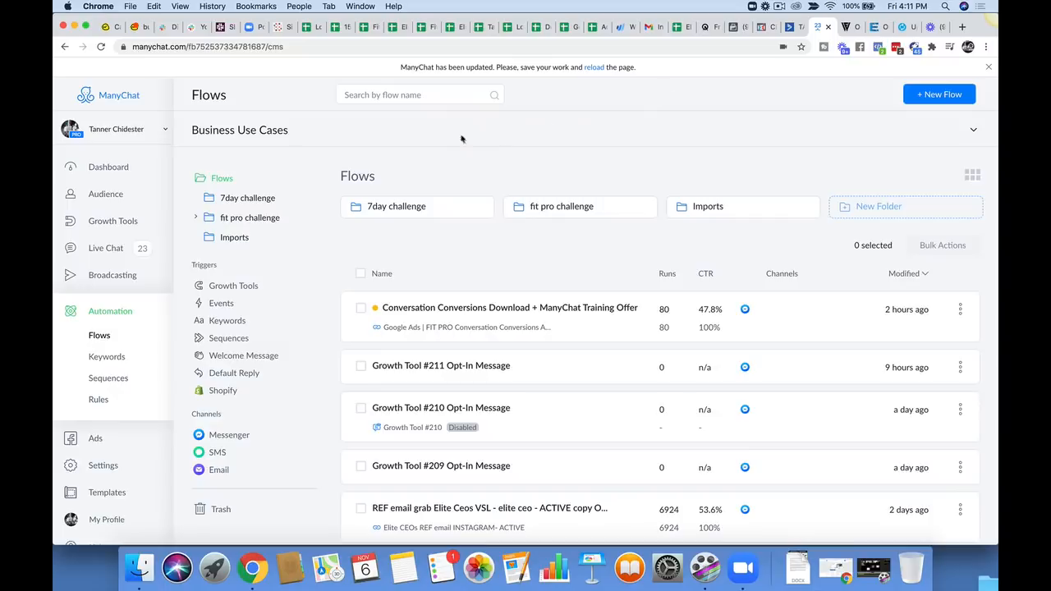
Search the flows for "follow", open "follow up flow to calls broadcast" and view its Send Message step.
left_click(444, 96)
type("follow")
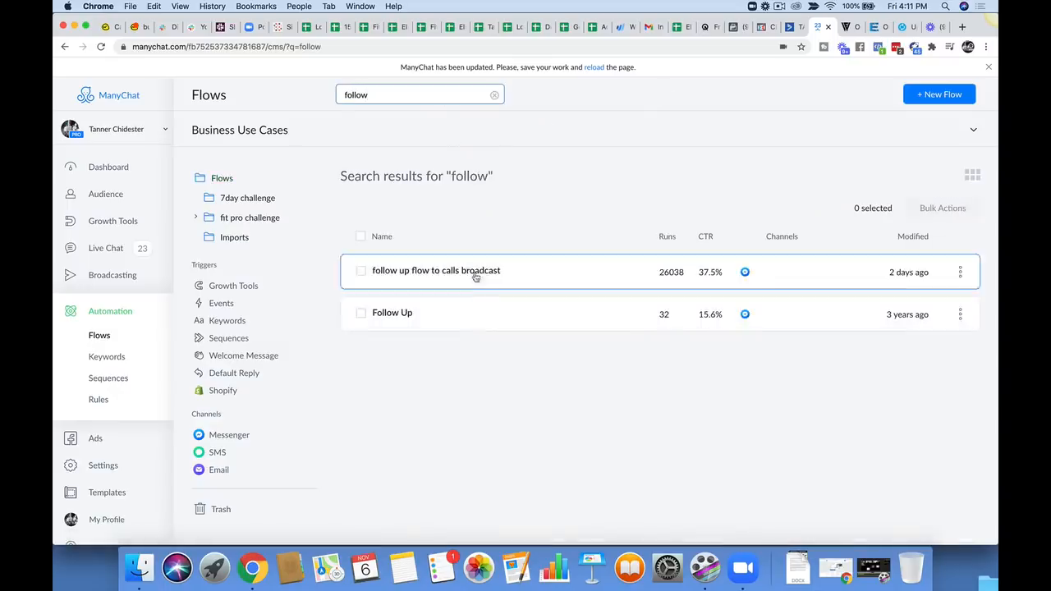
left_click(459, 276)
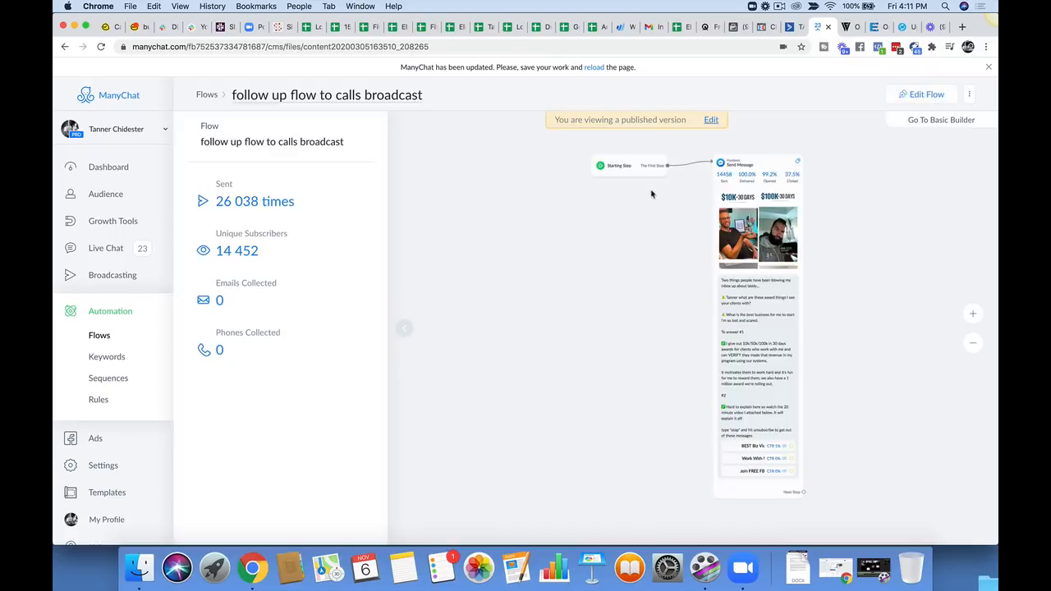
left_click(778, 331)
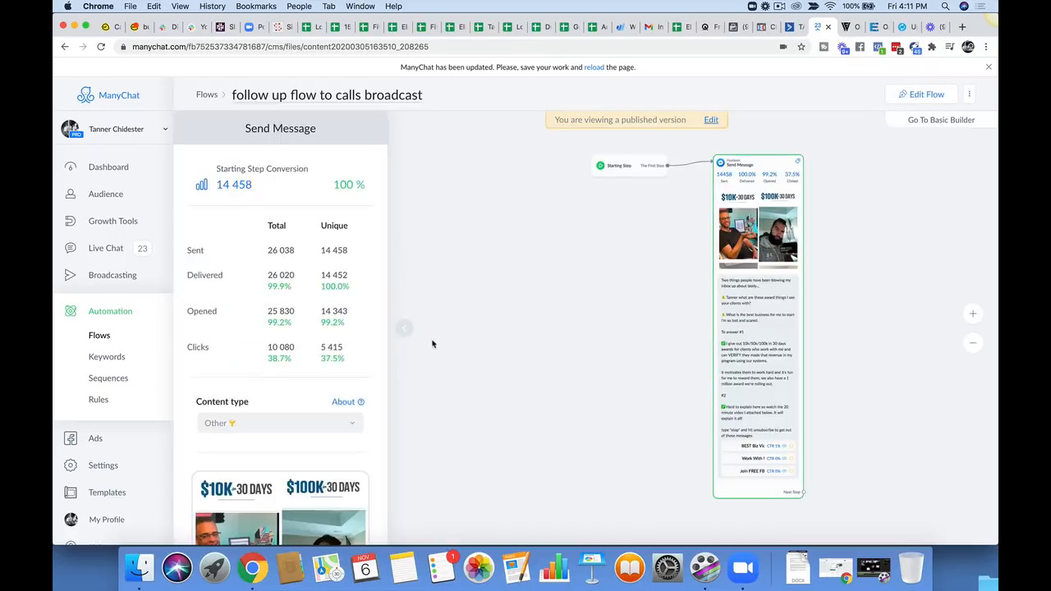
Examine the Send Message step's content, from its image through the message text to the three link buttons.
scroll(321, 343, "down", 1)
scroll(320, 343, "down", 4)
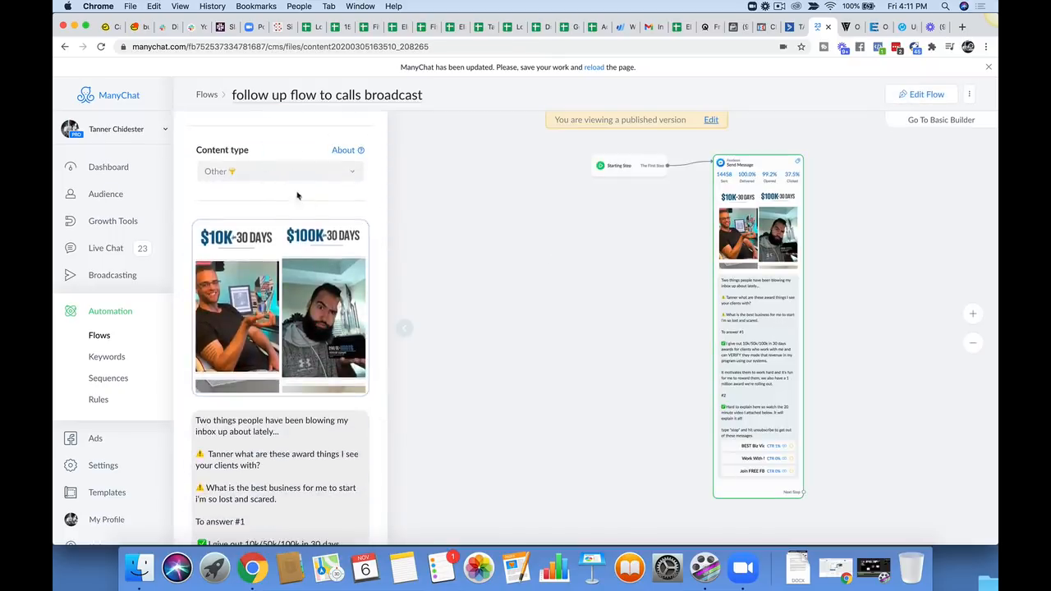
scroll(271, 251, "down", 3)
scroll(280, 239, "down", 1)
scroll(304, 205, "up", 3)
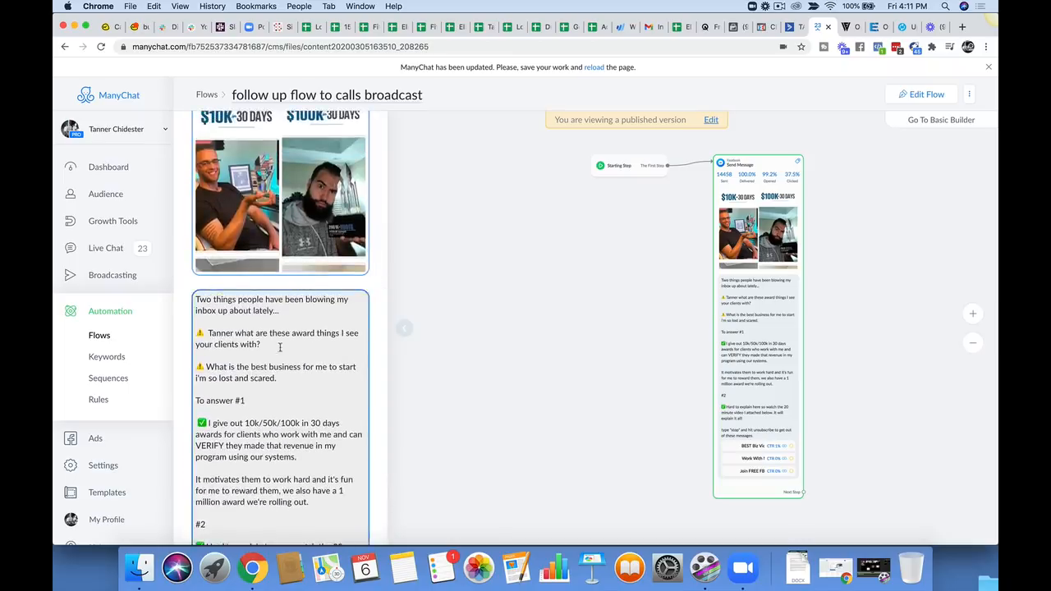
scroll(279, 347, "down", 1)
scroll(279, 347, "down", 1)
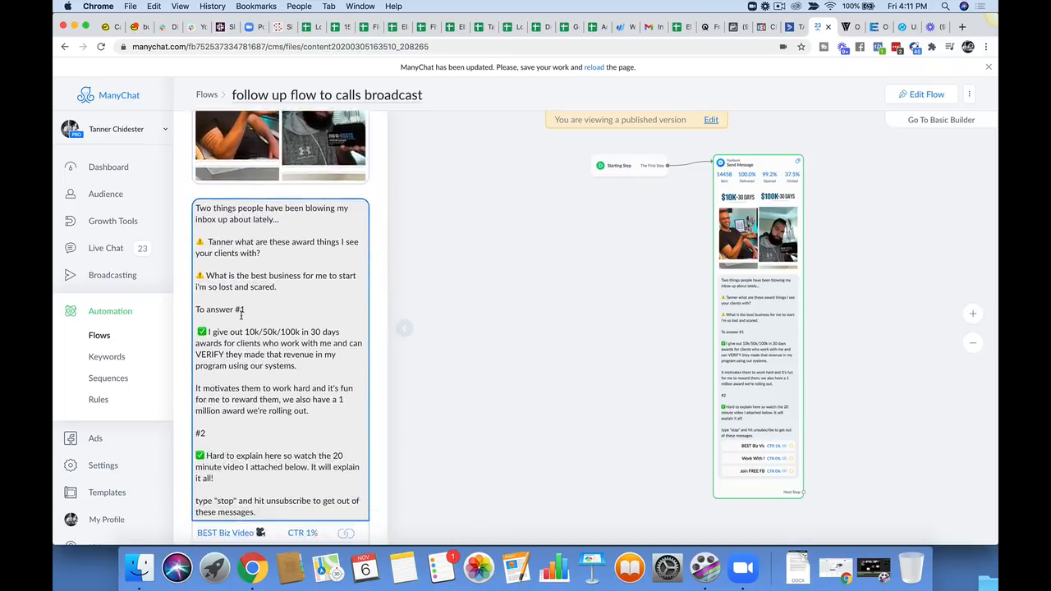
scroll(241, 315, "down", 2)
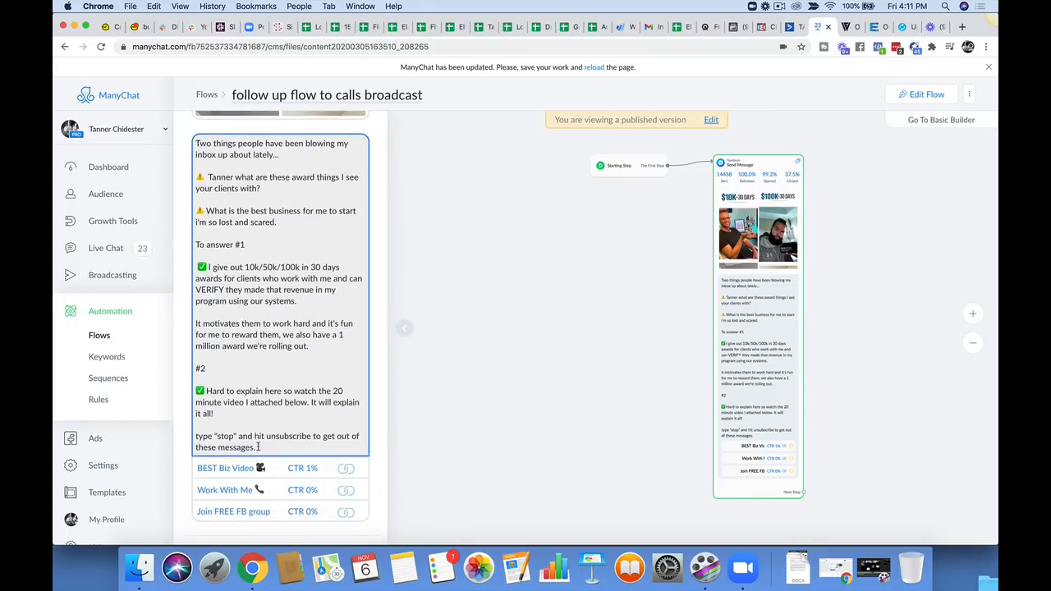
Highlight the closing unsubscribe instruction in the message text, and reopen the Send Message step to view its text and buttons.
left_click_drag(258, 447, 197, 437)
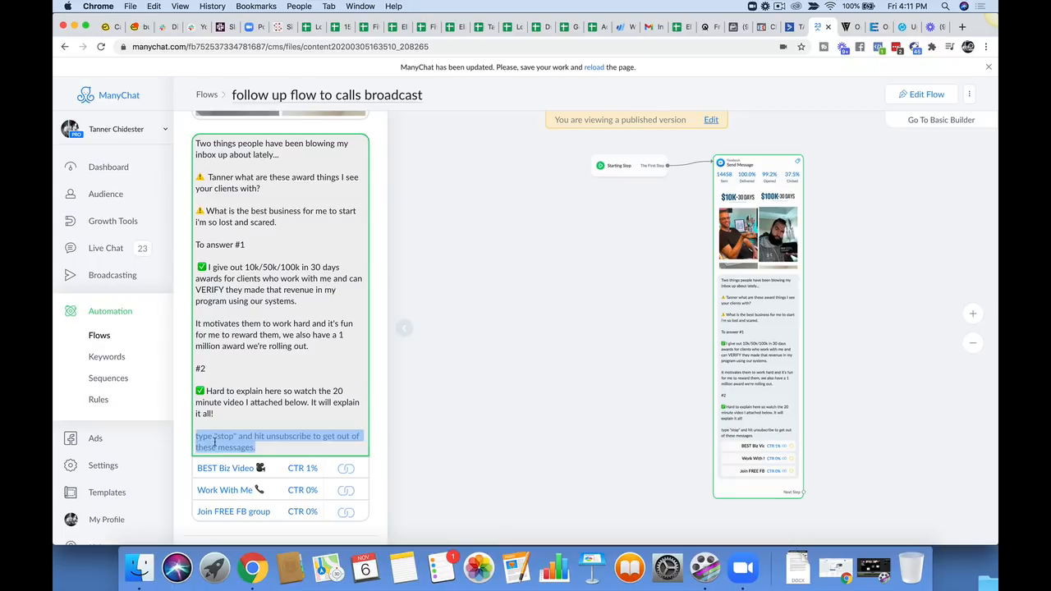
left_click(267, 448)
left_click_drag(266, 448, 195, 437)
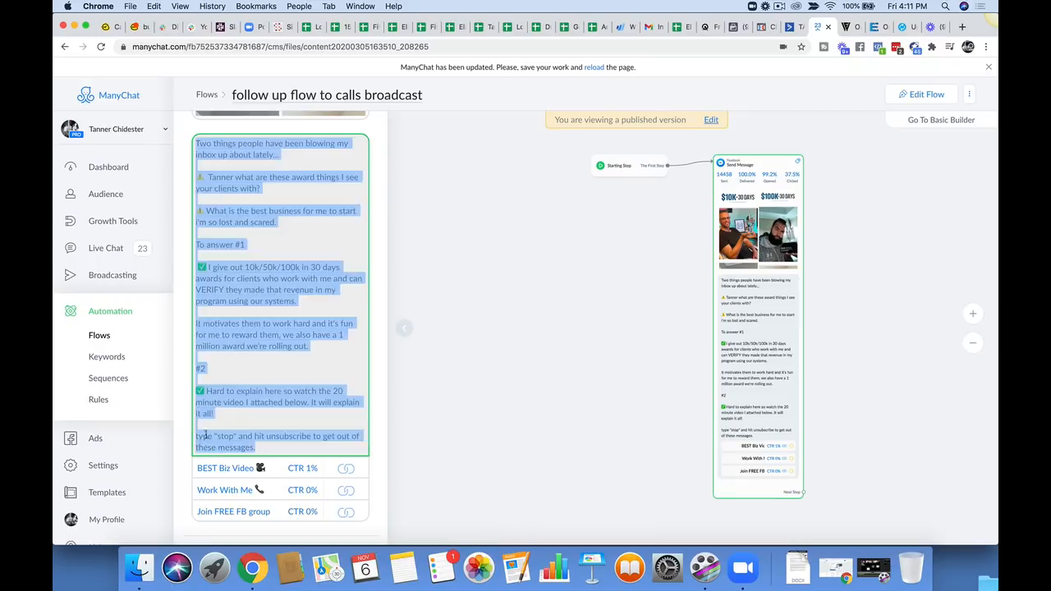
left_click(249, 436)
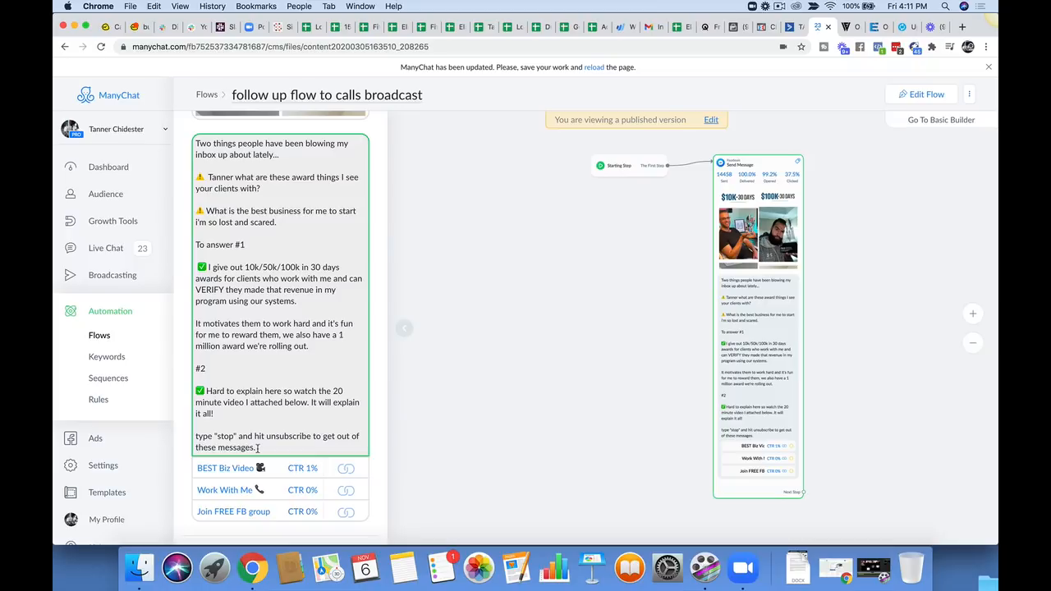
left_click_drag(258, 448, 195, 438)
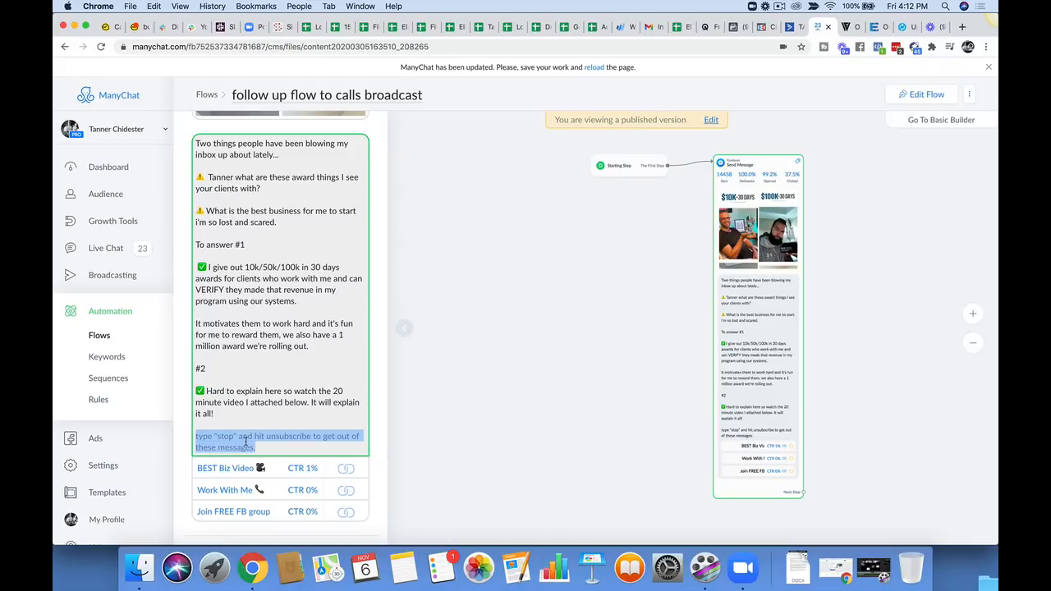
left_click(452, 439)
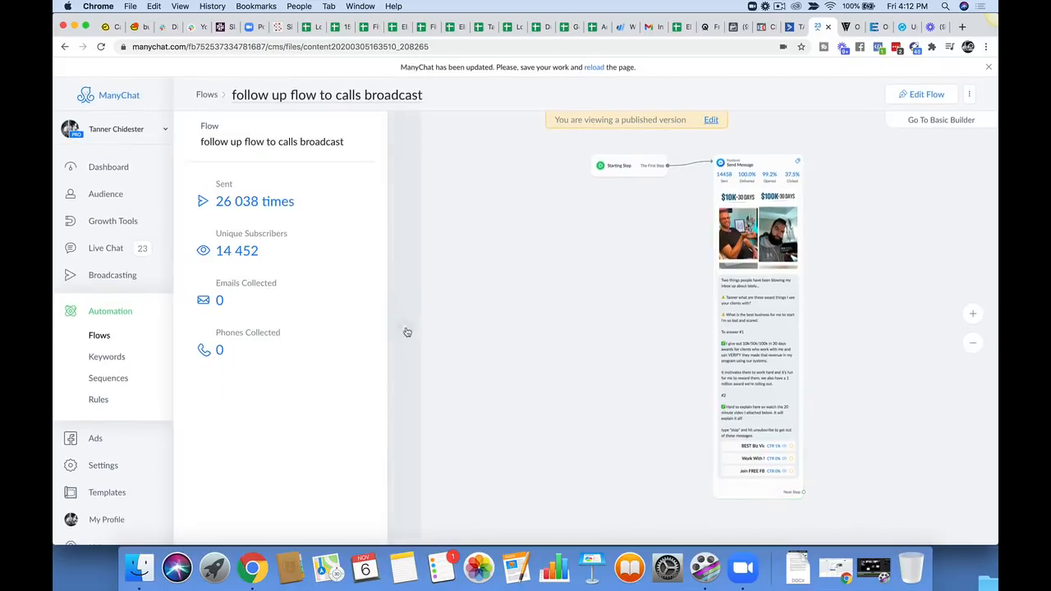
left_click(750, 281)
scroll(378, 325, "down", 10)
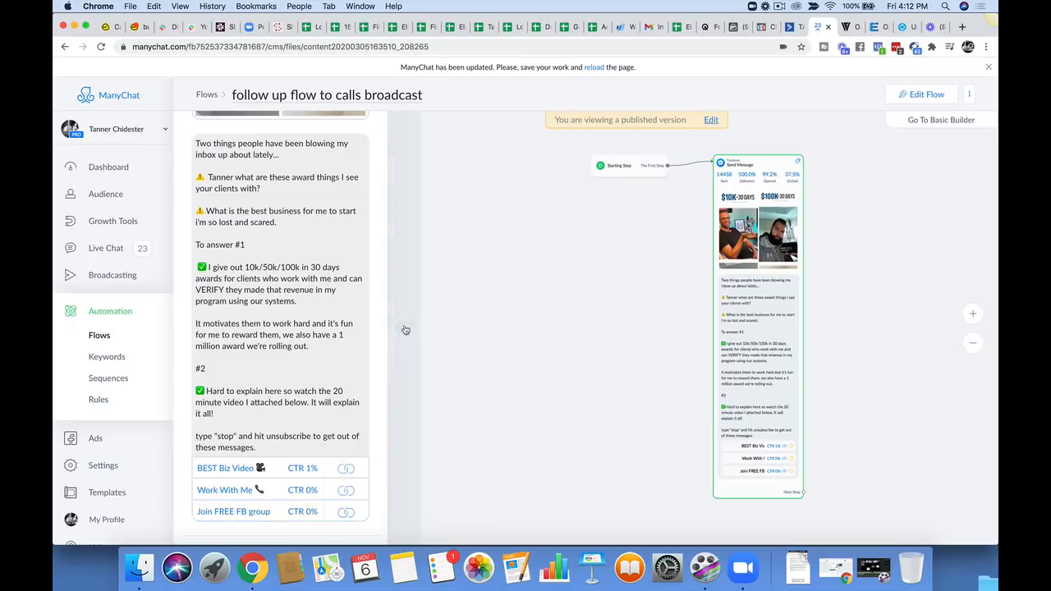
Go to the paid messages under broadcasting and view the 11/6/20 message on Facebook.
left_click(115, 277)
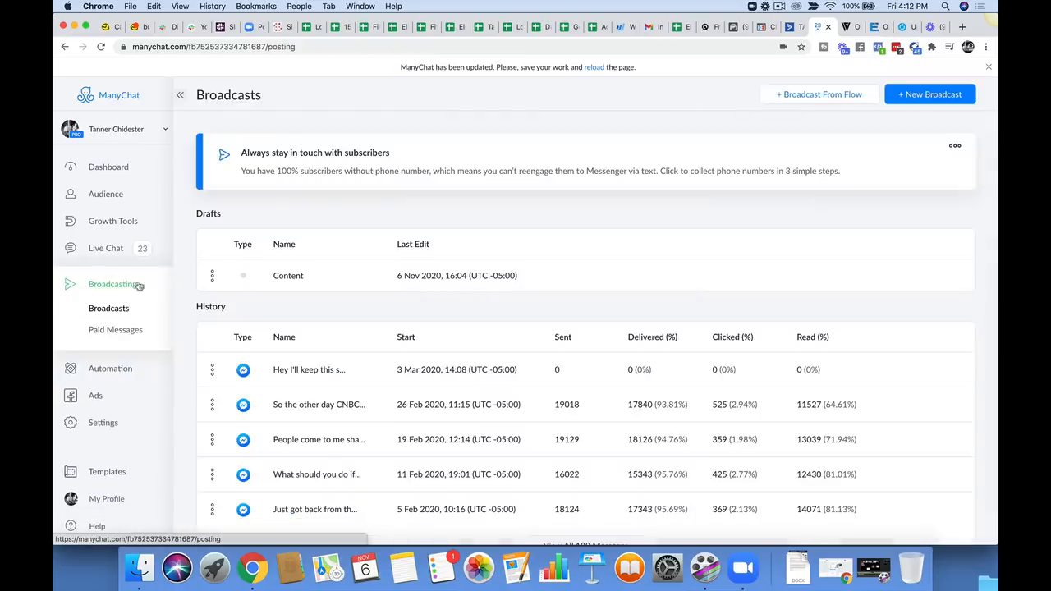
left_click(123, 329)
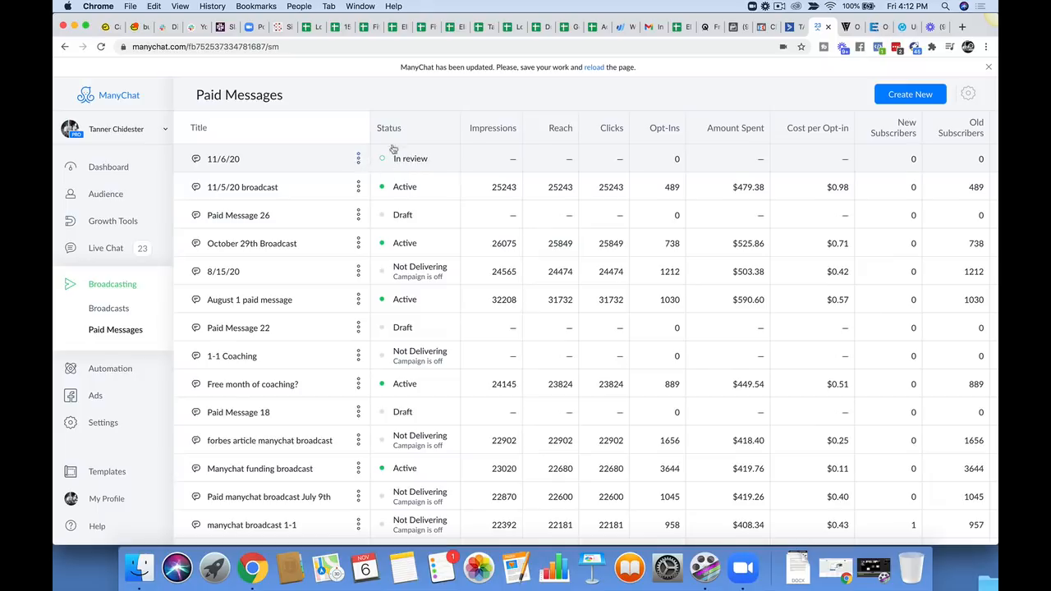
left_click(359, 160)
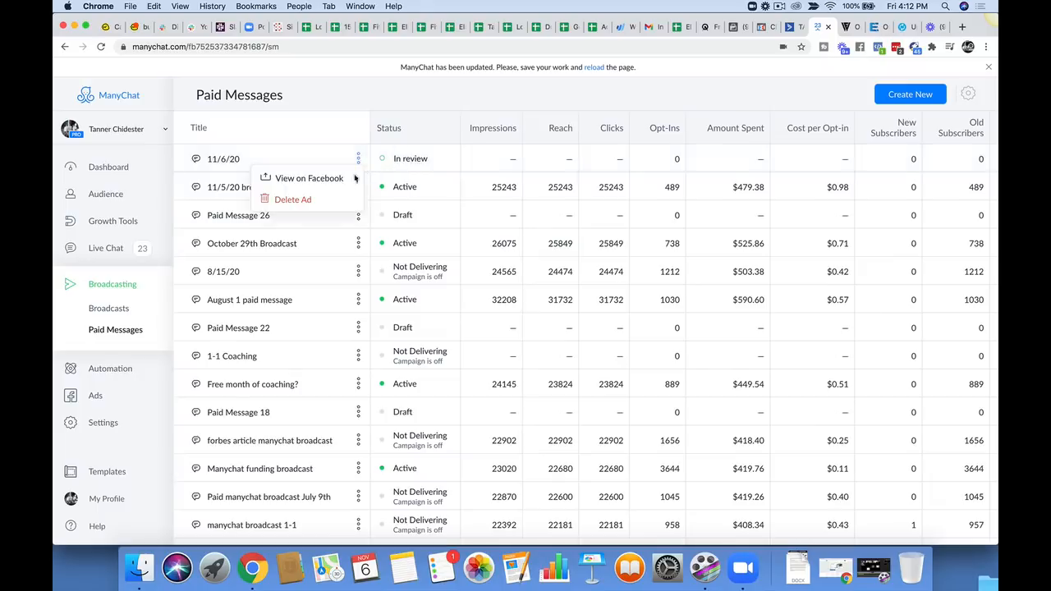
left_click(338, 178)
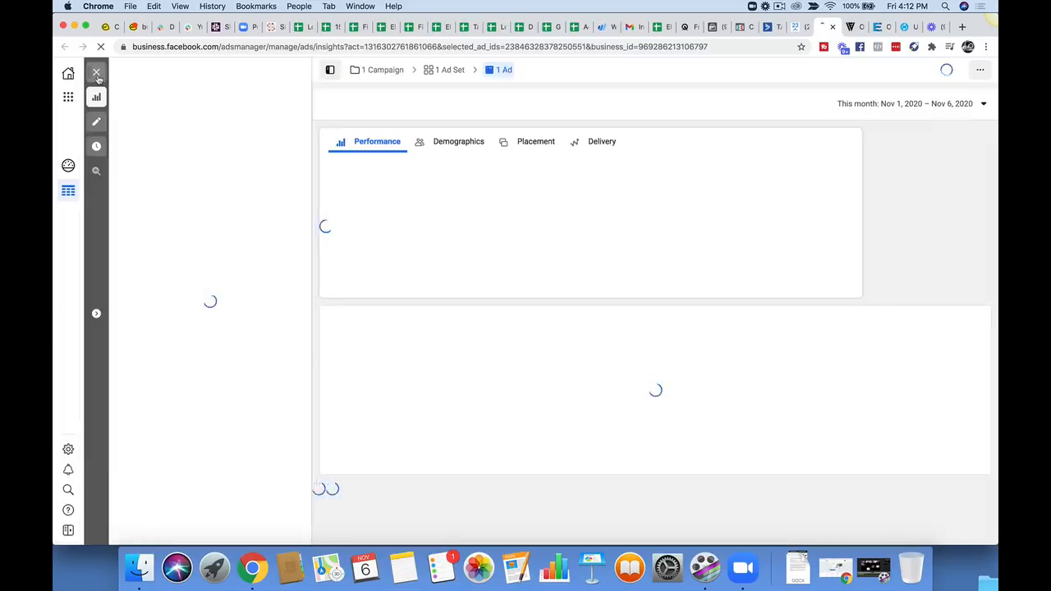
Open the 11/6/20 ad for editing in Facebook Ads Manager, publish it, and return to ManyChat's paid messages list.
left_click(96, 73)
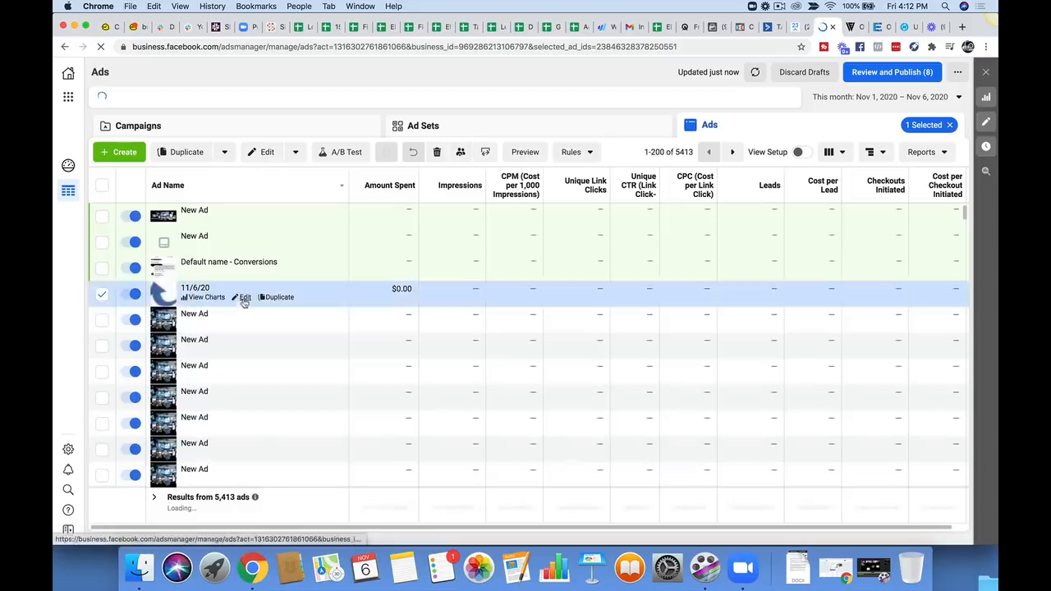
left_click(247, 299)
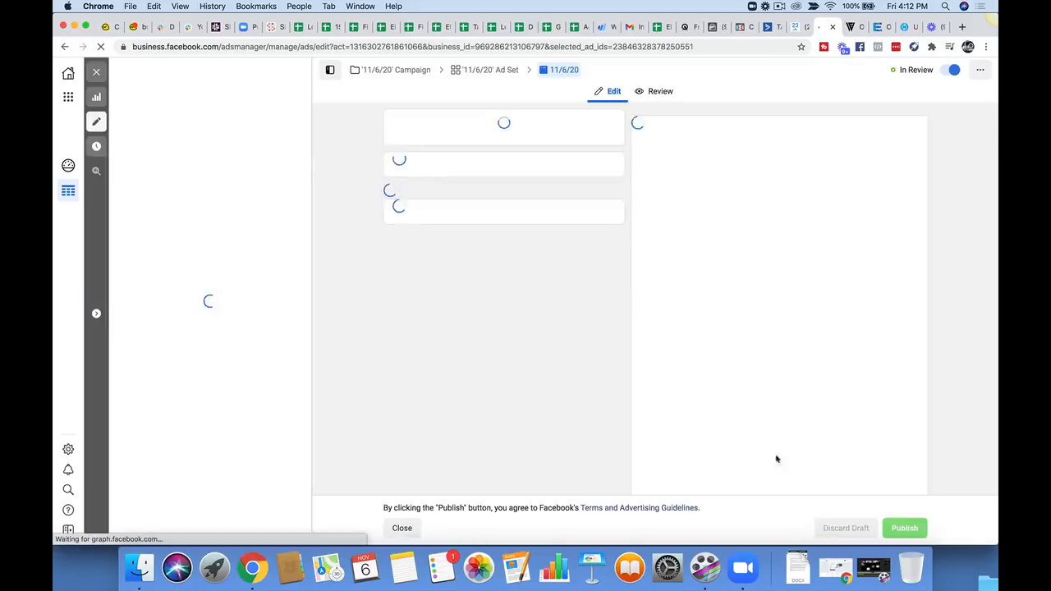
left_click(911, 528)
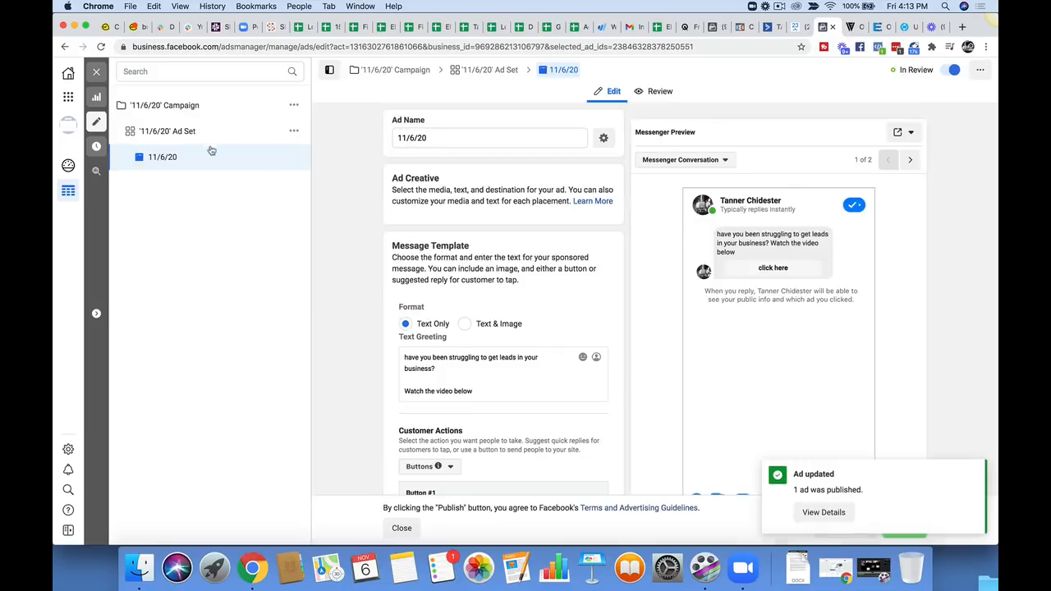
left_click(96, 72)
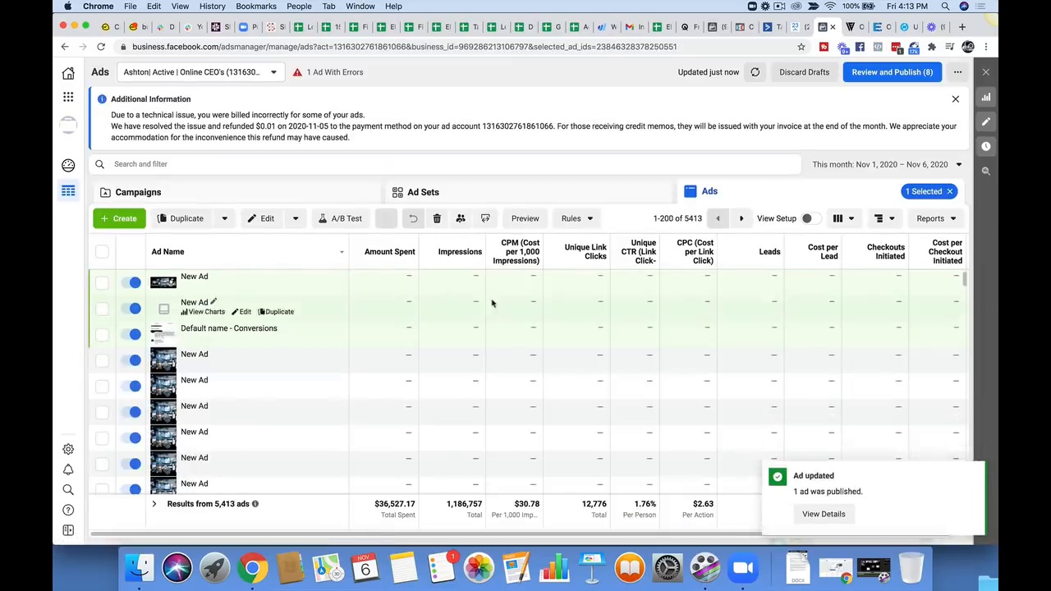
left_click(792, 28)
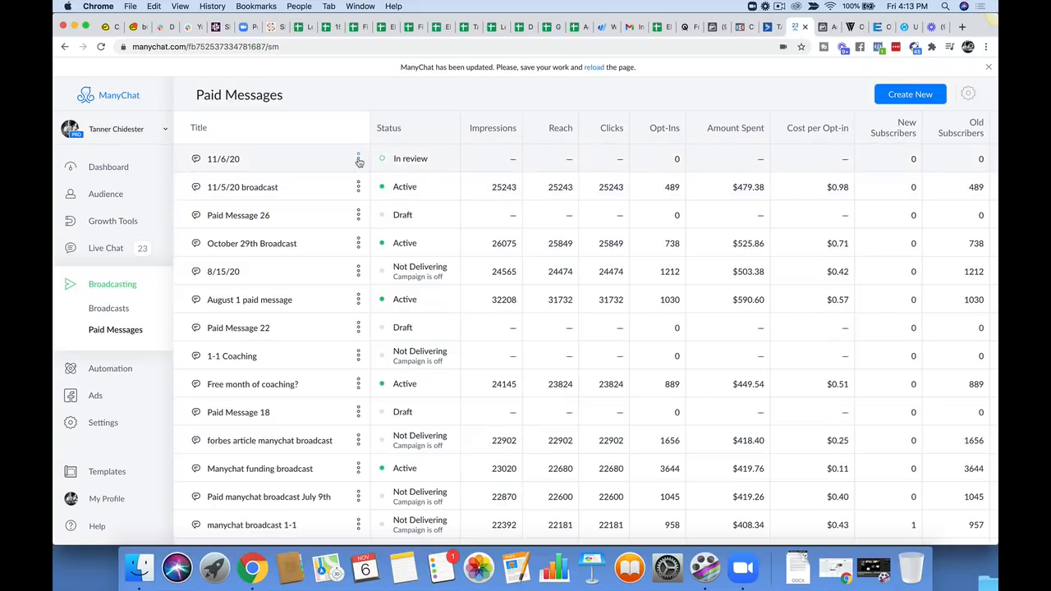
left_click(779, 6)
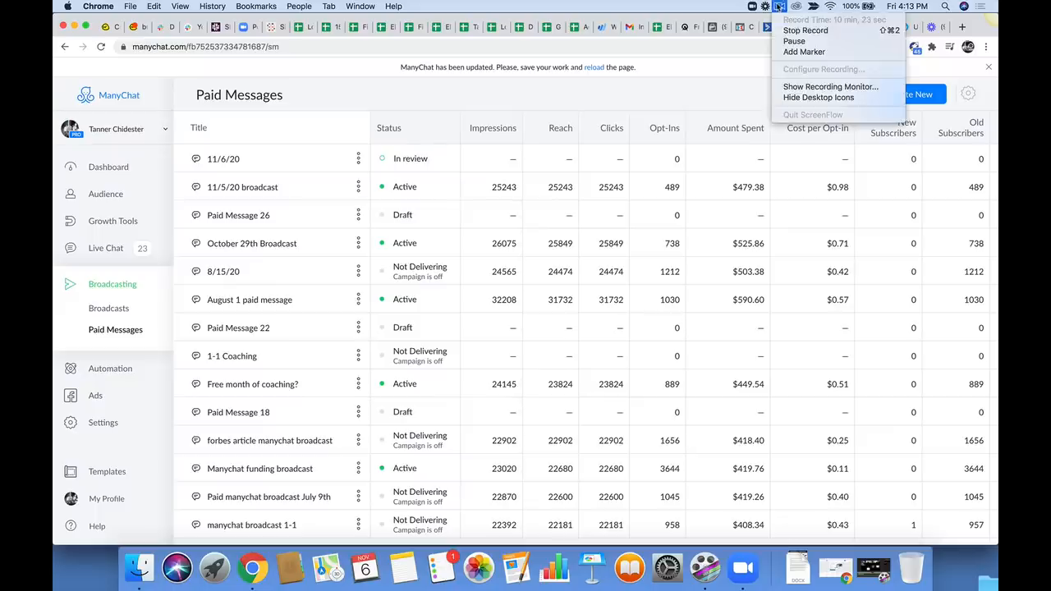